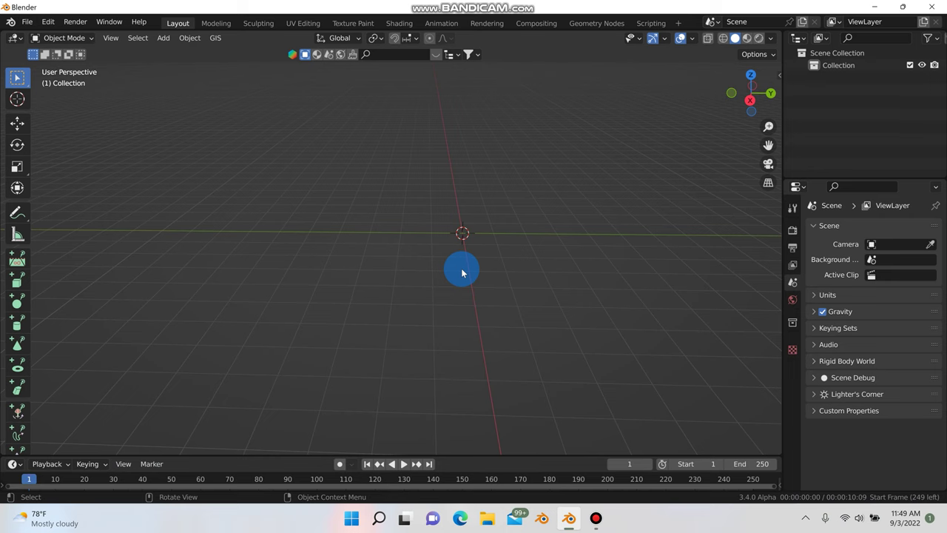
# Orbit around the empty scene, then settle on a centred Front Orthographic view.
pyautogui.moveTo(462, 273); pyautogui.dragTo(465, 296, button='middle')
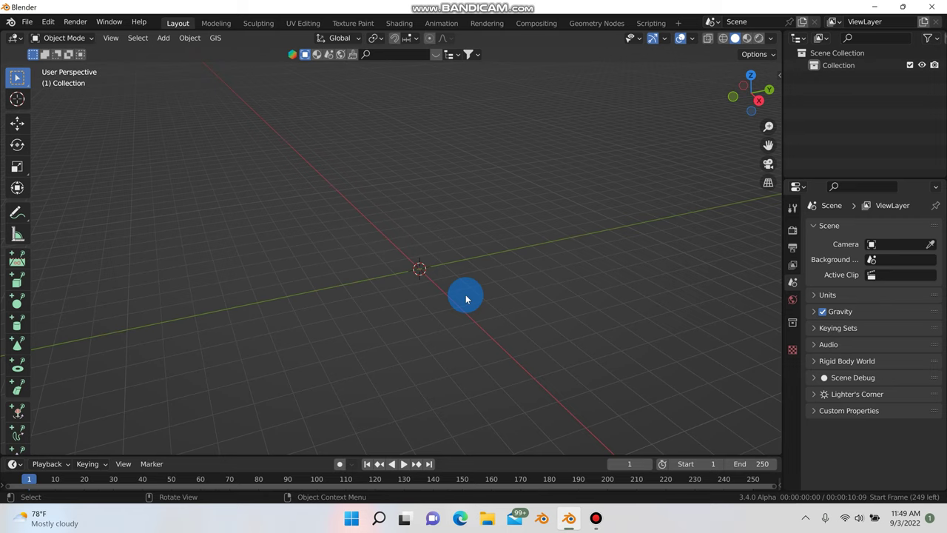
pyautogui.moveTo(466, 297); pyautogui.dragTo(417, 293, button='middle')
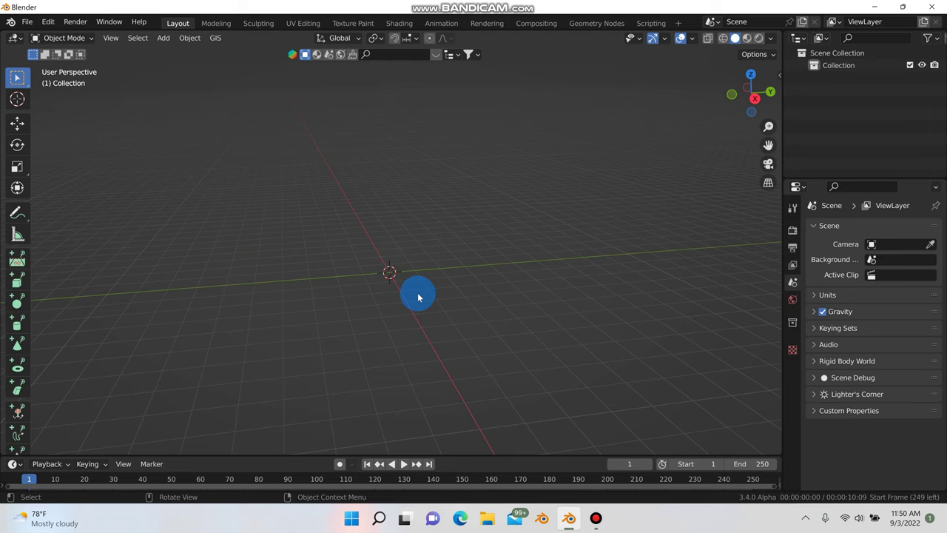
pyautogui.moveTo(418, 297); pyautogui.dragTo(402, 298, button='middle')
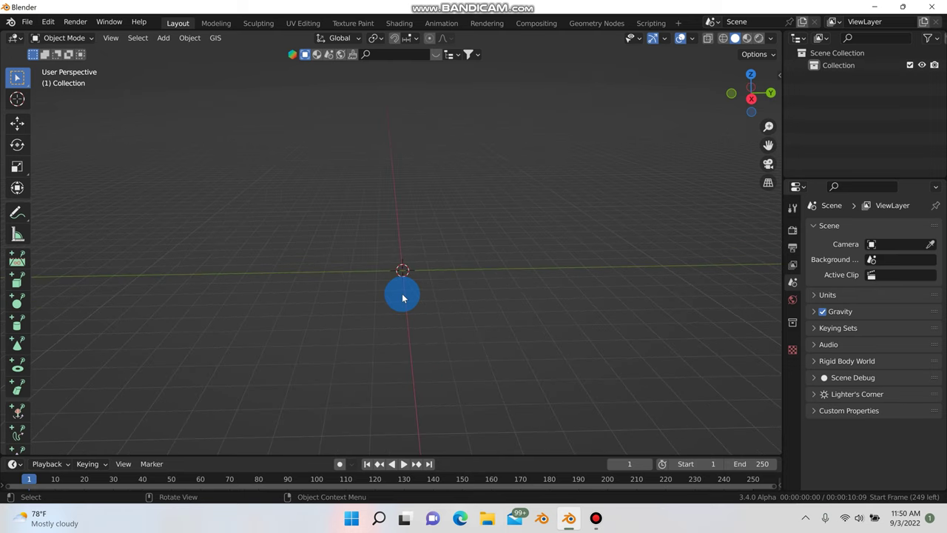
pyautogui.press('KP_1')
pyautogui.keyDown('shift'); pyautogui.moveTo(178, 345); pyautogui.dragTo(321, 296, button='middle'); pyautogui.keyUp('shift')
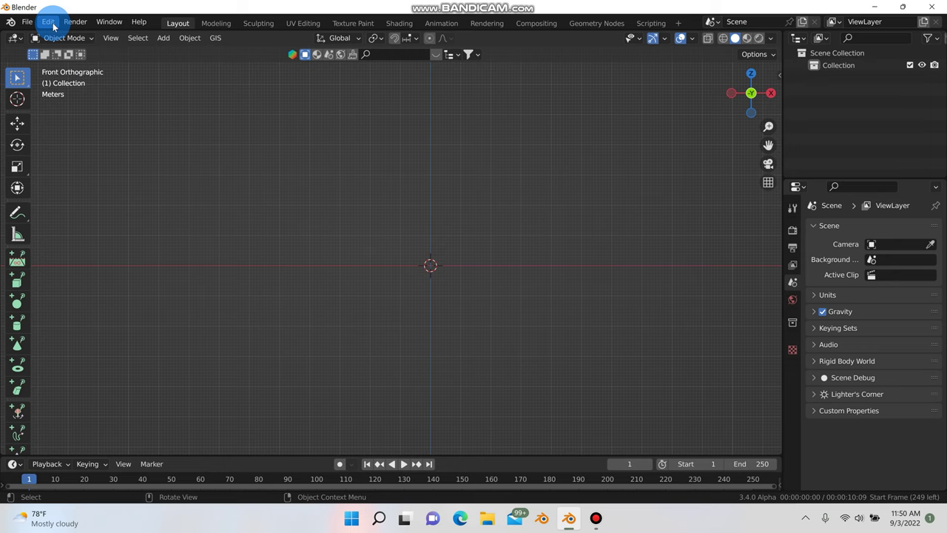
pyautogui.click(51, 23)
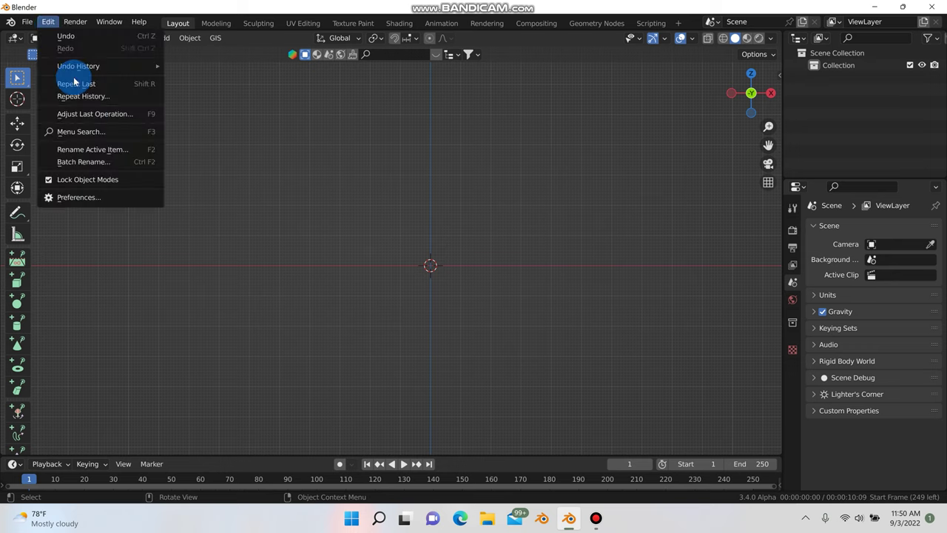
pyautogui.click(94, 201)
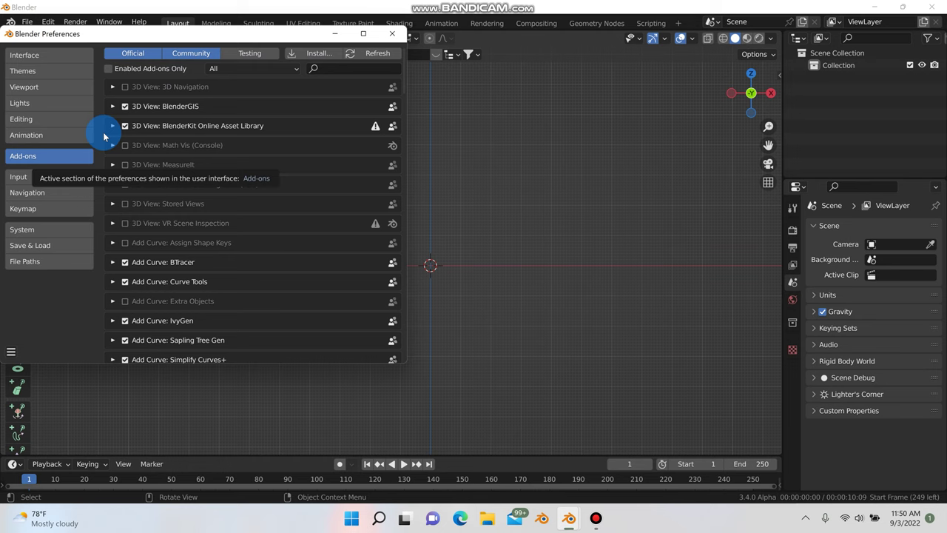
pyautogui.click(322, 69)
pyautogui.write('Image')
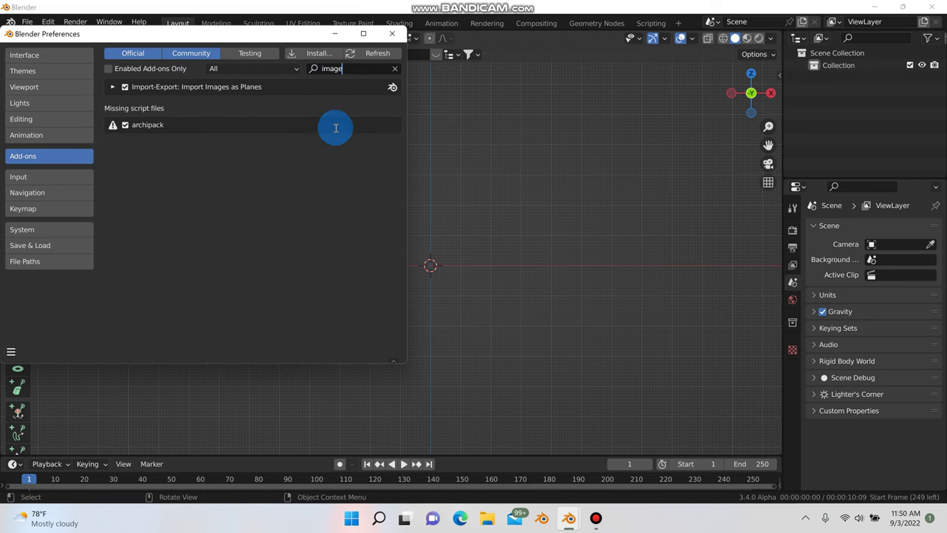
pyautogui.click(392, 34)
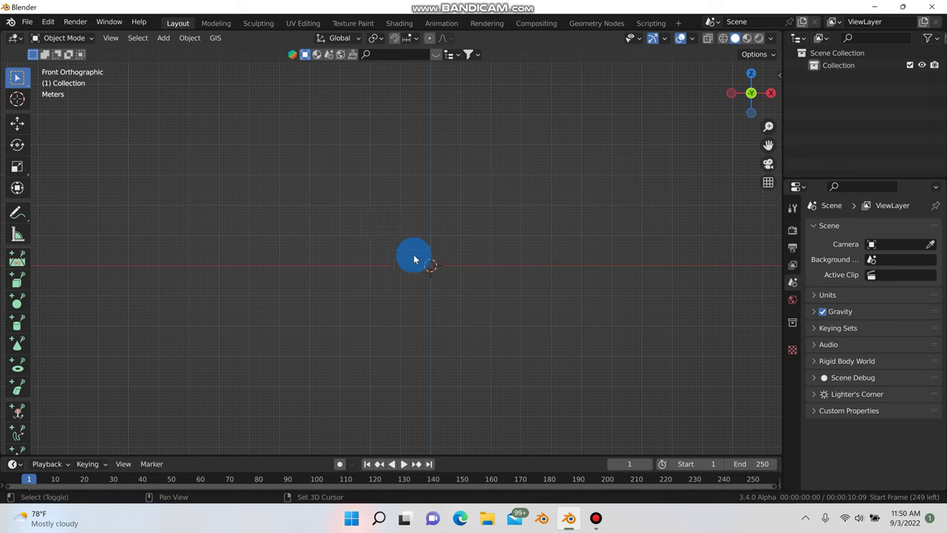
# Start an Images as Planes import and browse to the Desktop folder.
pyautogui.hotkey('shift', 'a')
pyautogui.moveTo(382, 380)
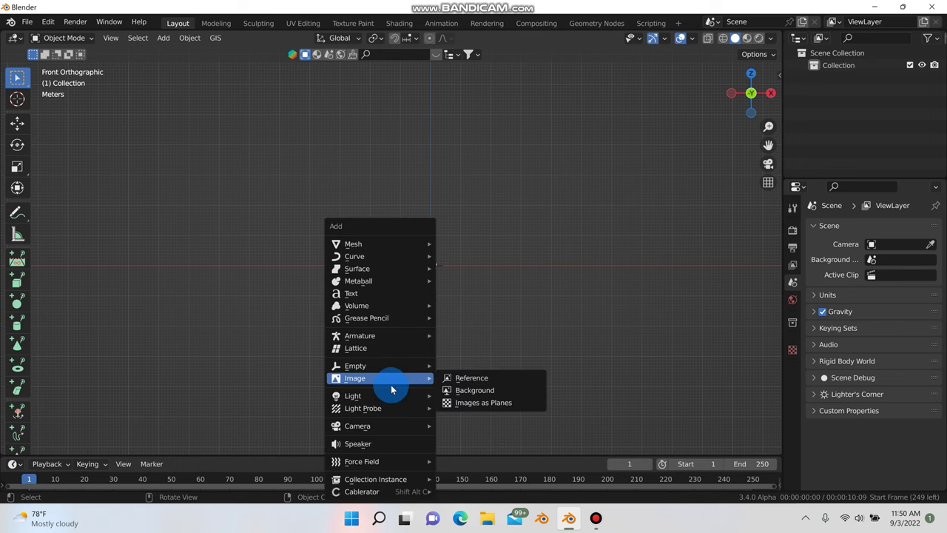
pyautogui.click(489, 404)
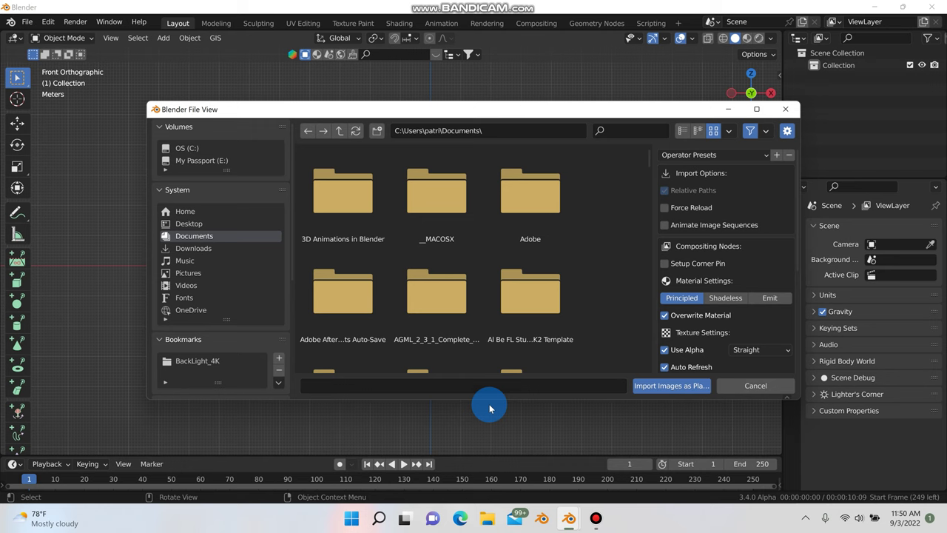
pyautogui.click(193, 224)
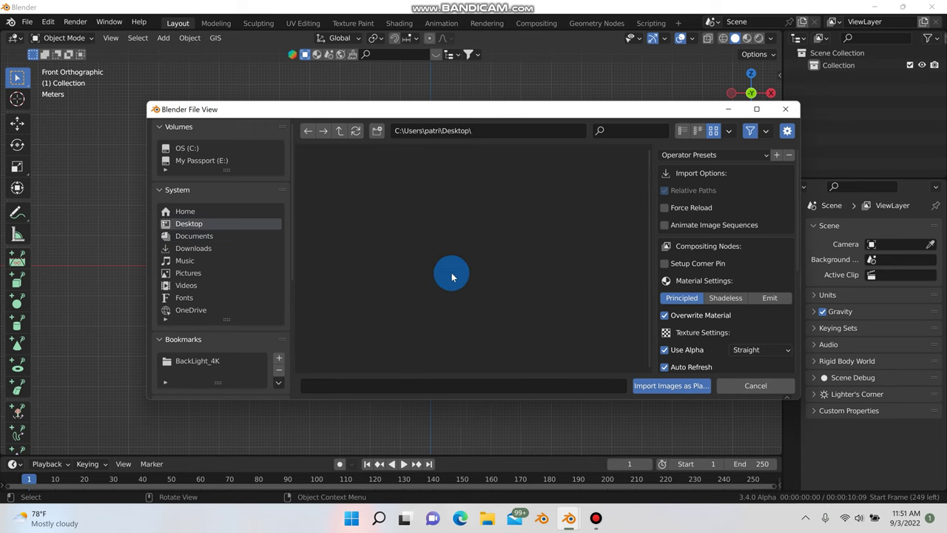
pyautogui.click(205, 224)
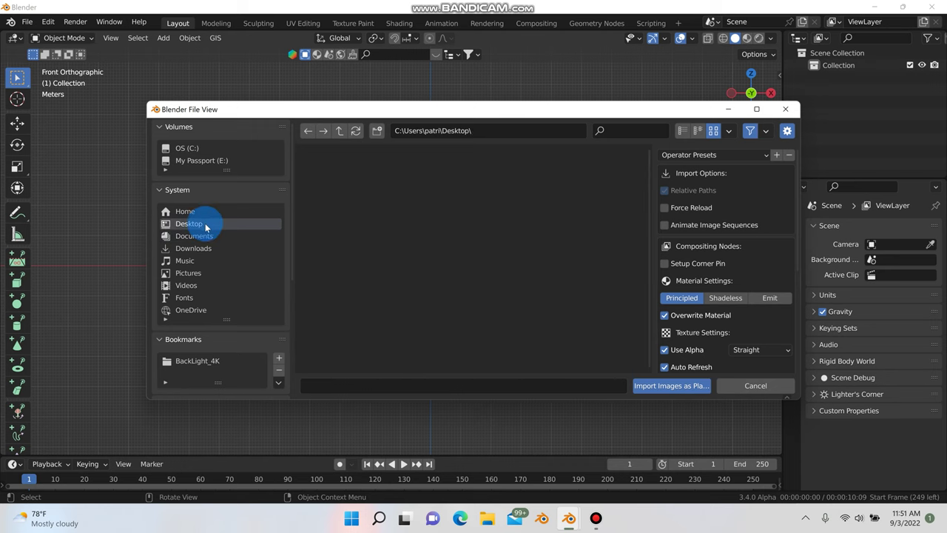
pyautogui.click(413, 251)
# Choose the clip gabe keyed 1.mov from the Desktop for import.
pyautogui.scroll(-5, 414, 253)
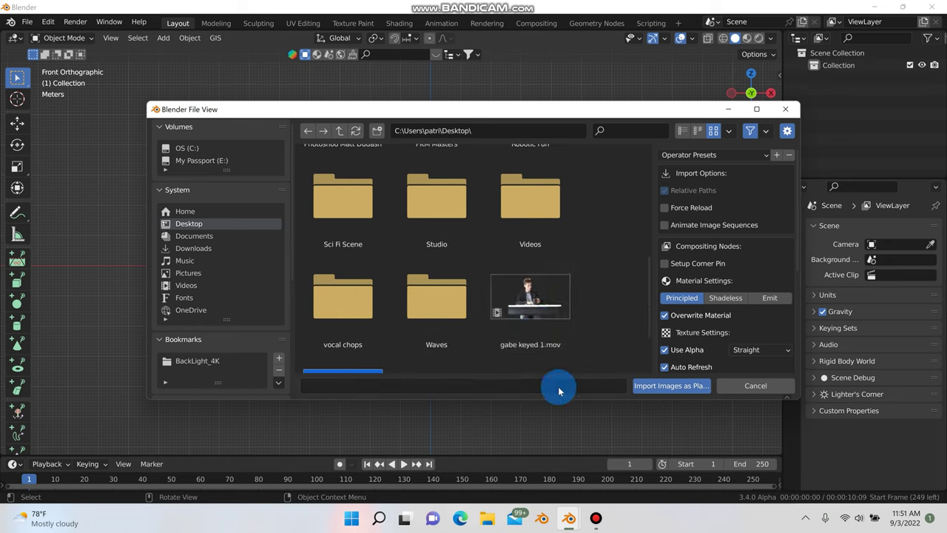
pyautogui.click(548, 314)
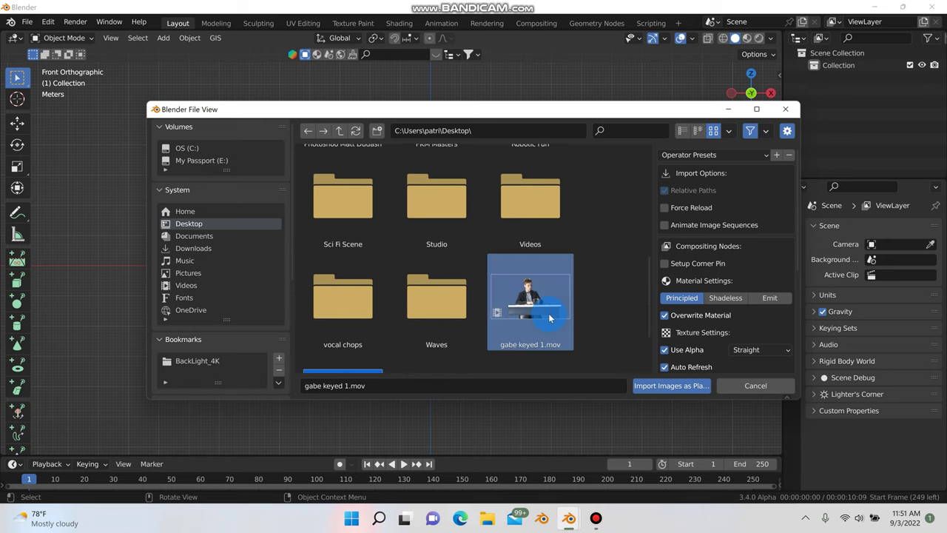
pyautogui.click(619, 309)
pyautogui.click(448, 303)
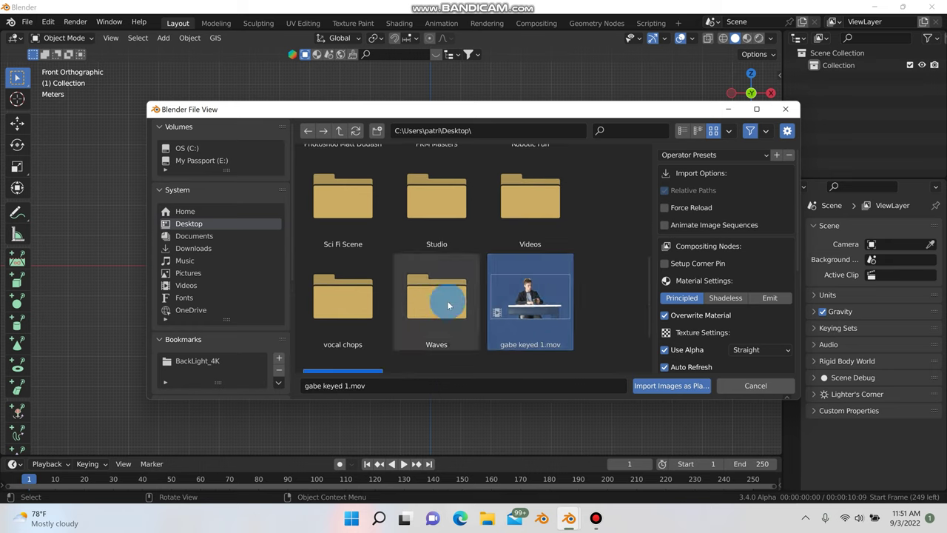
pyautogui.click(550, 319)
pyautogui.click(538, 298)
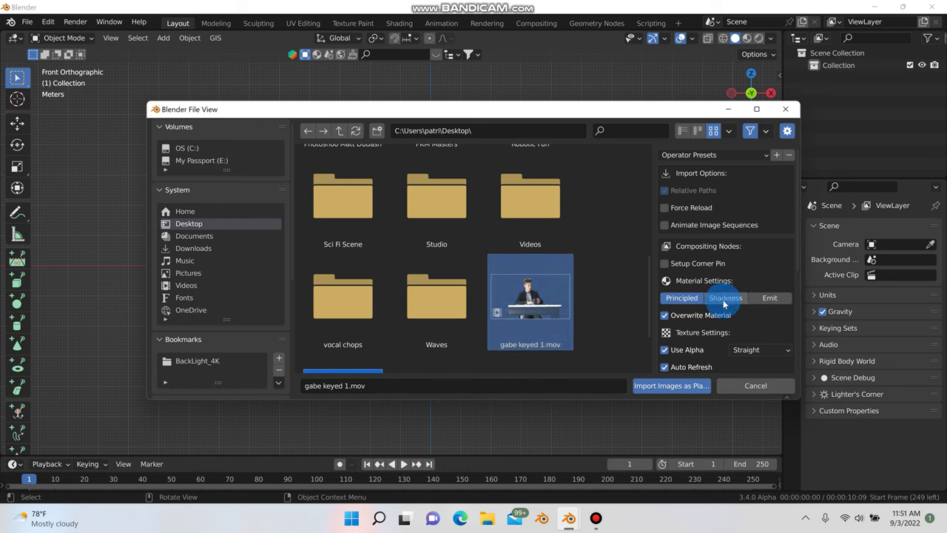
pyautogui.click(774, 300)
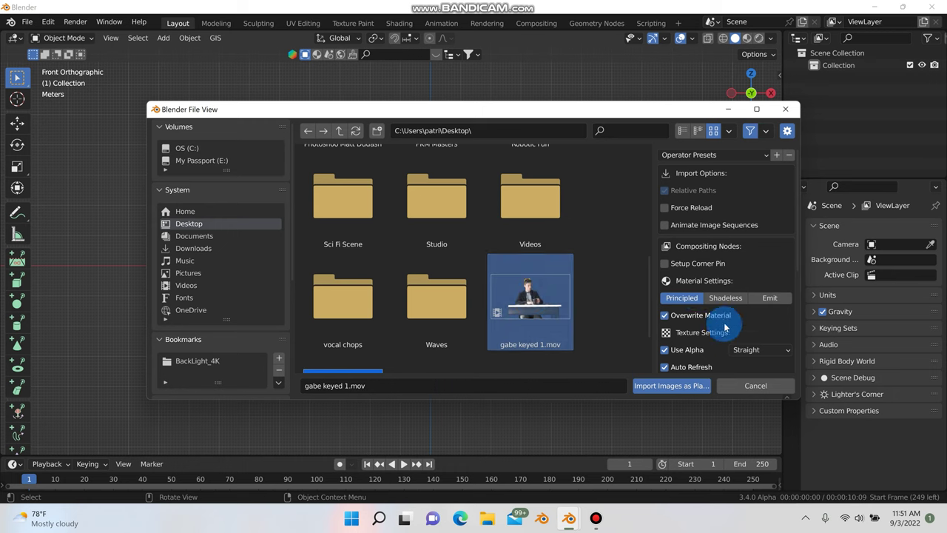
pyautogui.click(525, 294)
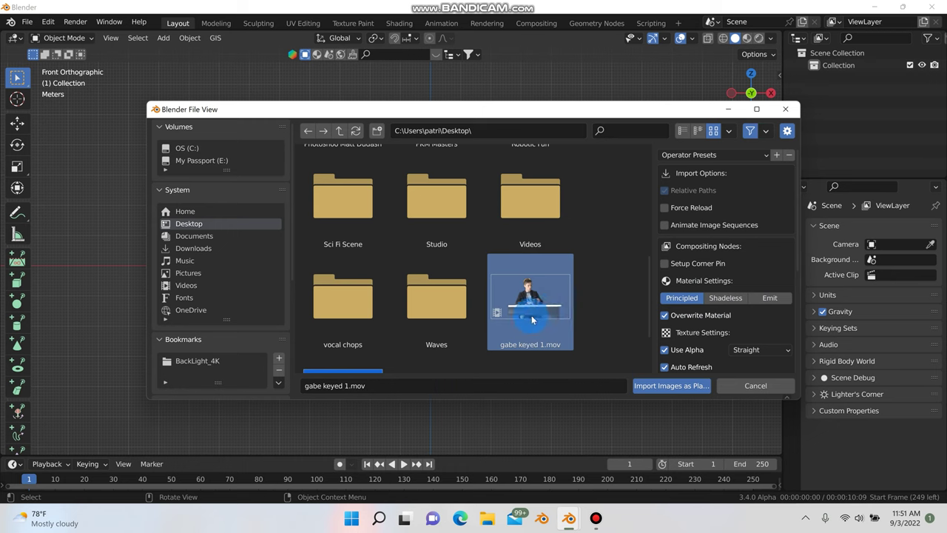
# Import the clip as a plane and rotate it 90° about X to stand upright.
pyautogui.click(669, 387)
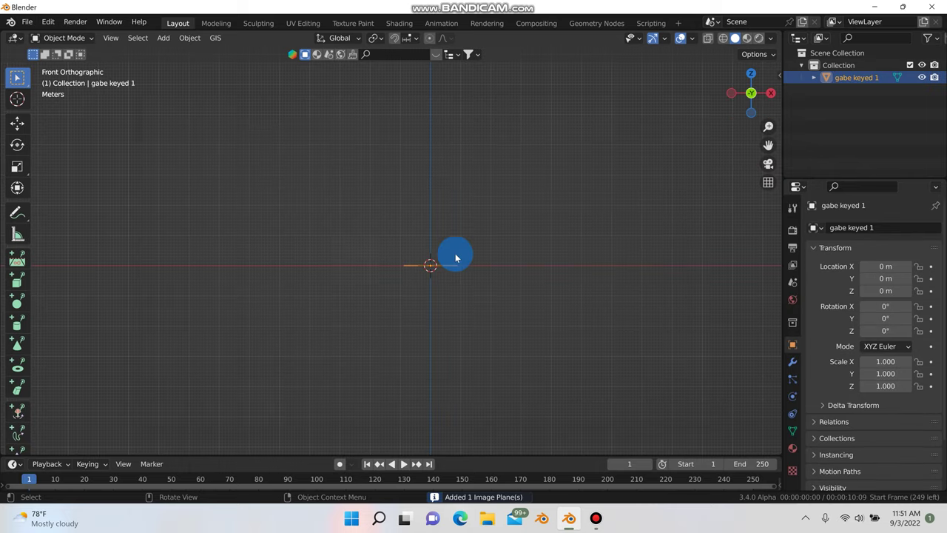
pyautogui.moveTo(455, 257); pyautogui.dragTo(486, 326, button='middle')
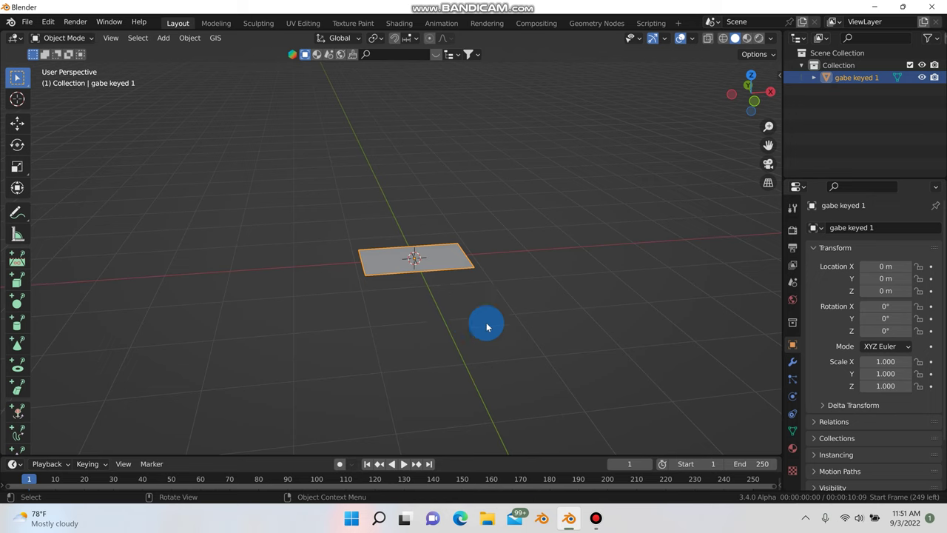
pyautogui.write('rx90')
pyautogui.press('Return')
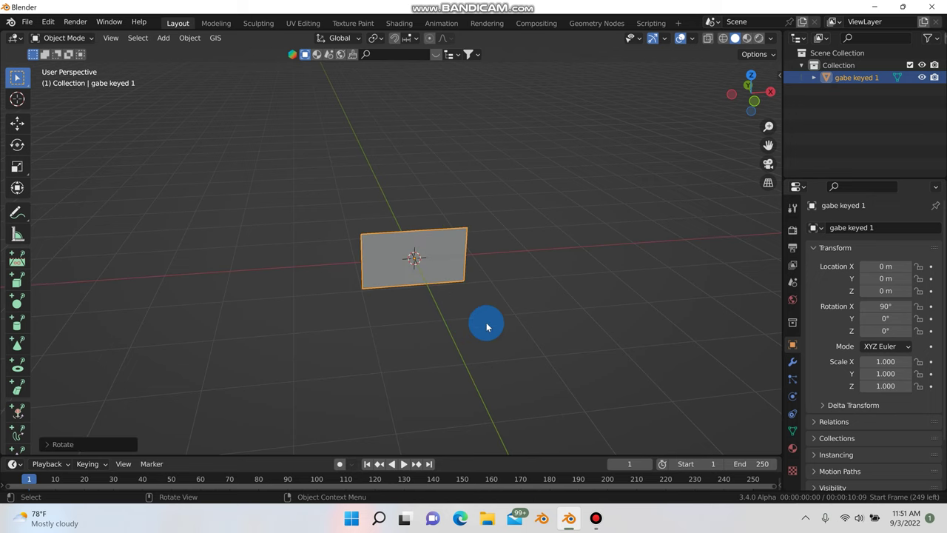
pyautogui.moveTo(487, 322); pyautogui.dragTo(393, 307, button='middle')
pyautogui.press('KP_1')
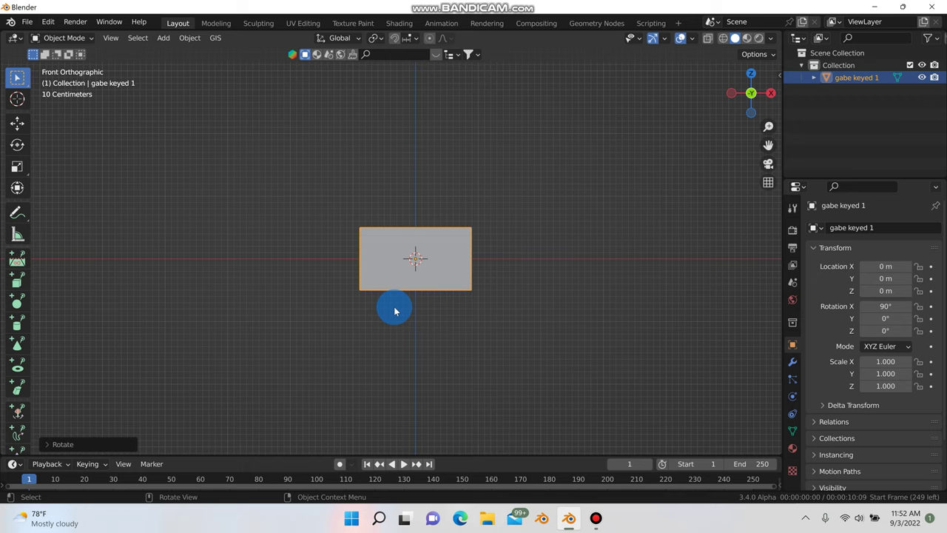
# Raise the plane 1 m on Z and check it in perspective.
pyautogui.press('g')
pyautogui.press('z')
pyautogui.press('1')
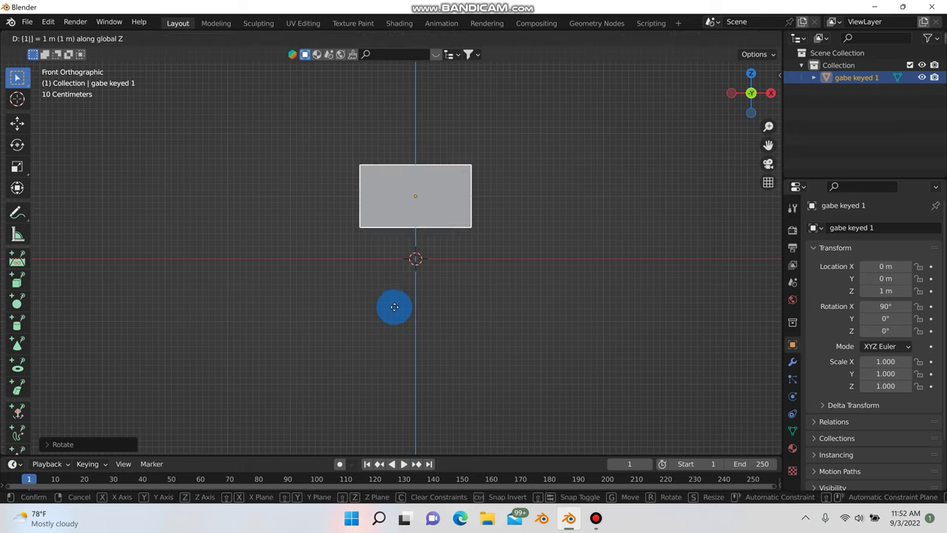
pyautogui.press('Return')
pyautogui.scroll(1, 454, 222)
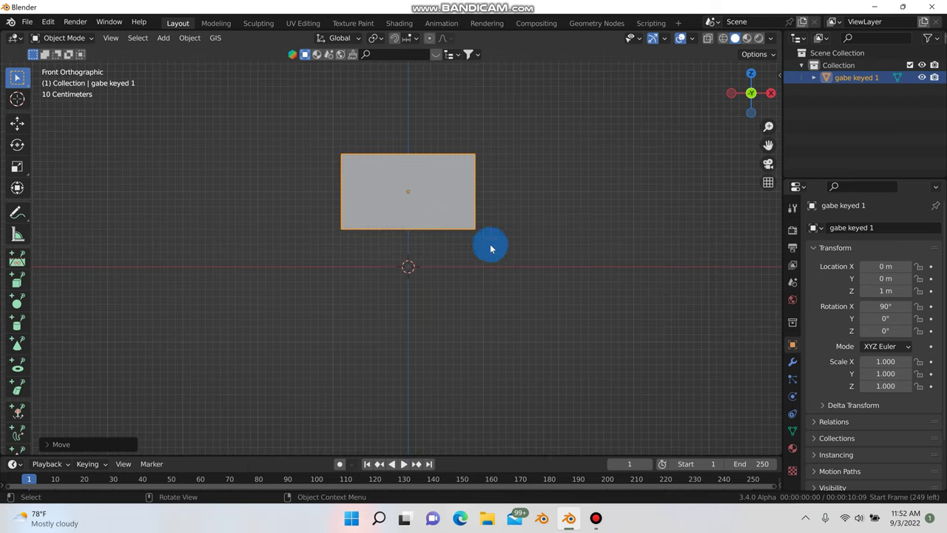
pyautogui.moveTo(513, 303); pyautogui.dragTo(320, 312, button='middle')
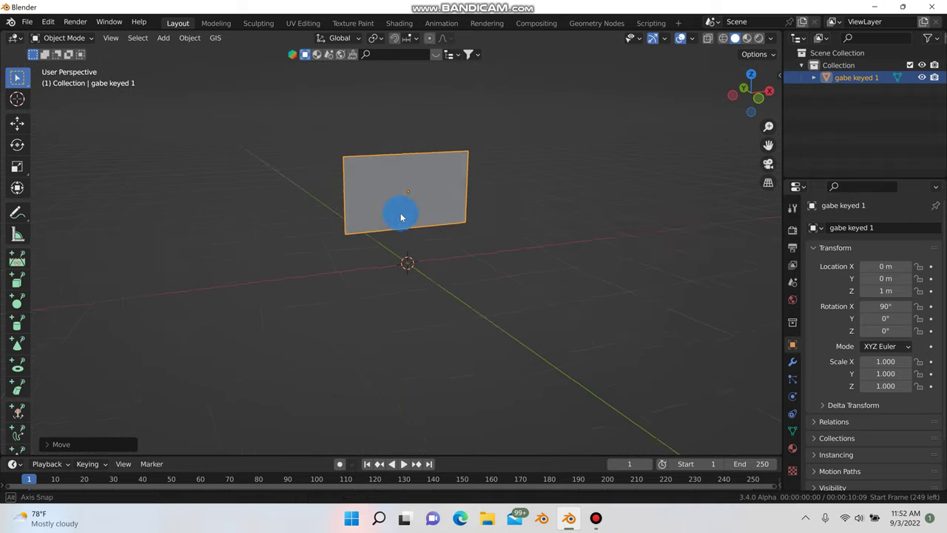
pyautogui.scroll(3, 417, 197)
pyautogui.moveTo(430, 194); pyautogui.dragTo(451, 256, button='middle')
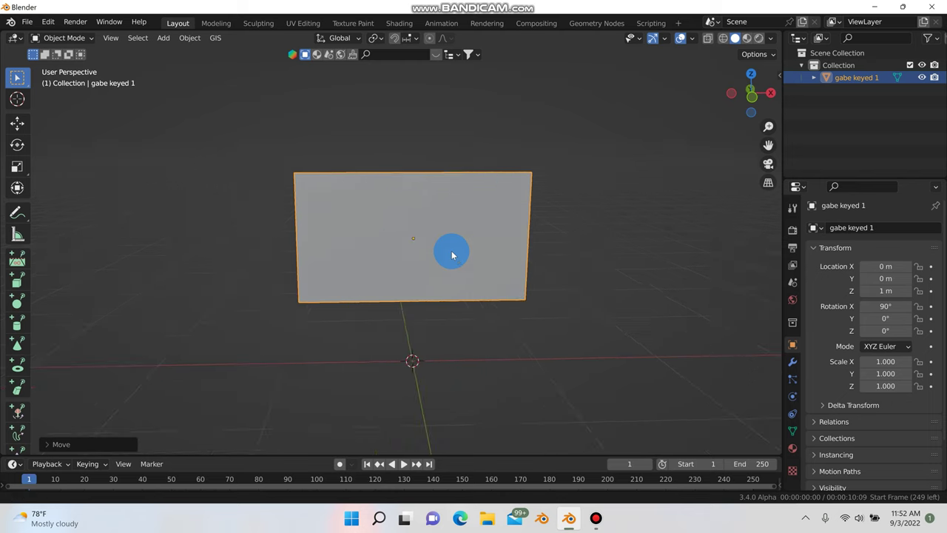
# Set the viewport shading Color to Texture so the footage shows on the plane.
pyautogui.click(747, 40)
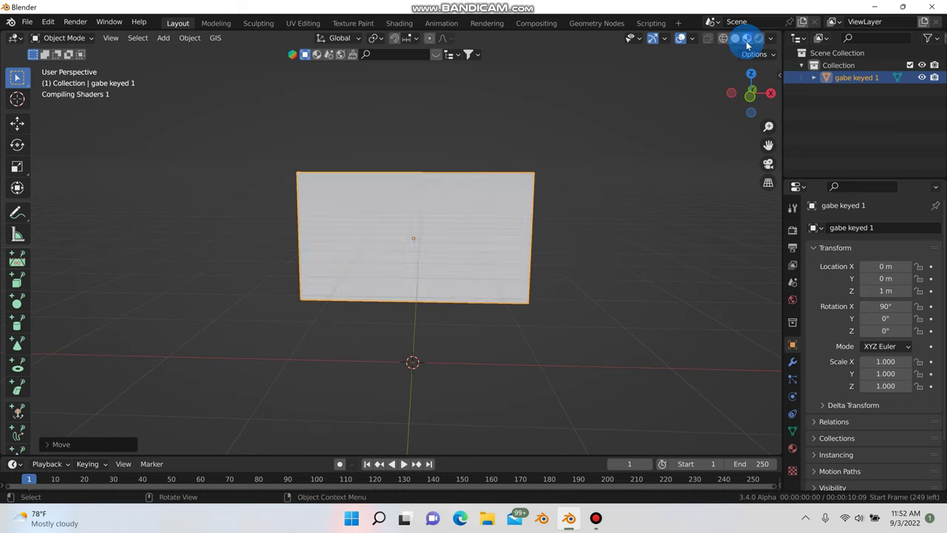
pyautogui.moveTo(402, 271)
pyautogui.mouseDown(button='middle')
pyautogui.moveTo(450, 267)
pyautogui.moveTo(395, 271)
pyautogui.mouseUp(button='middle')
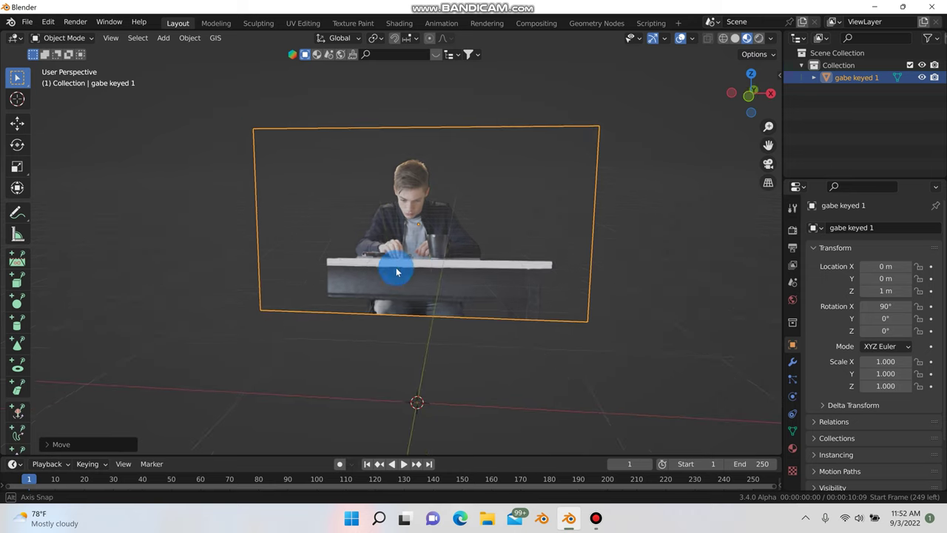
pyautogui.click(734, 39)
pyautogui.moveTo(481, 255); pyautogui.dragTo(508, 287, button='middle')
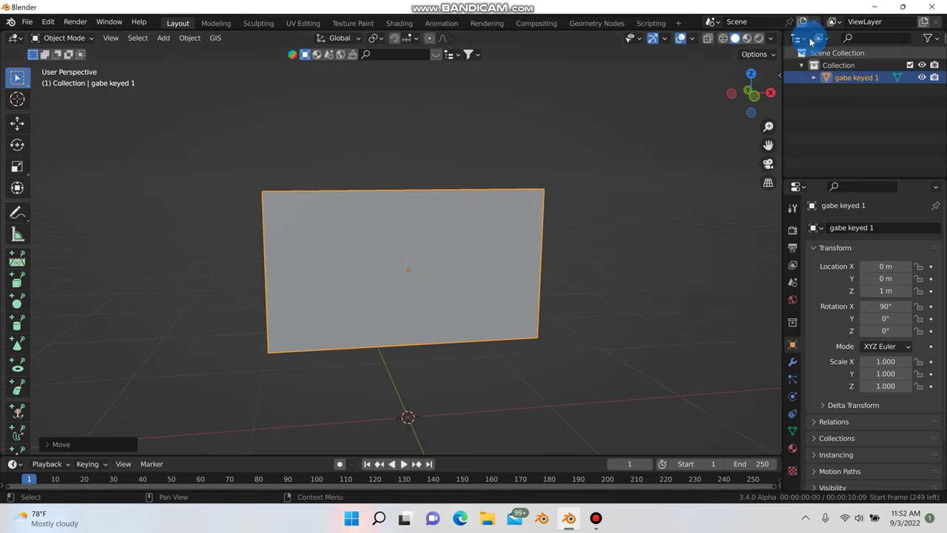
pyautogui.click(772, 40)
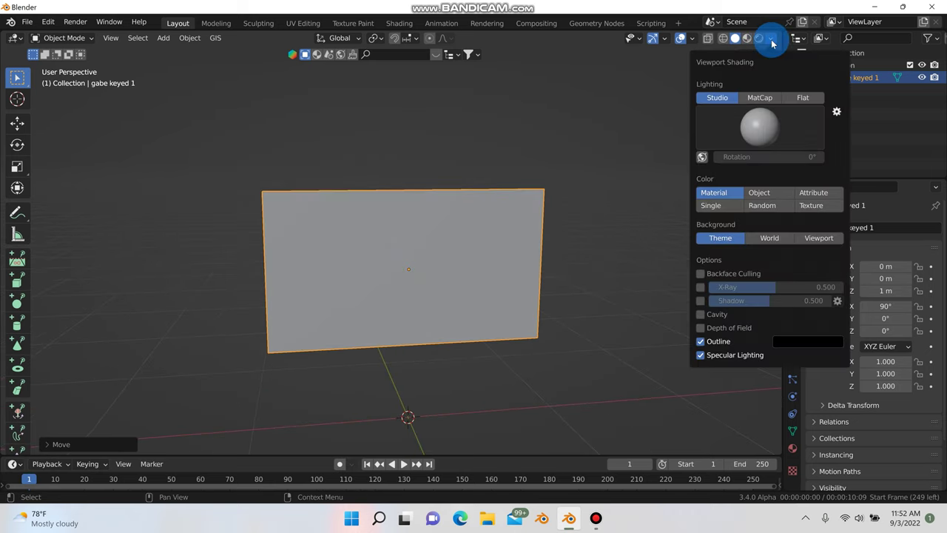
pyautogui.click(812, 205)
# Deselect the plane and view it straight on in Front Orthographic.
pyautogui.click(554, 243)
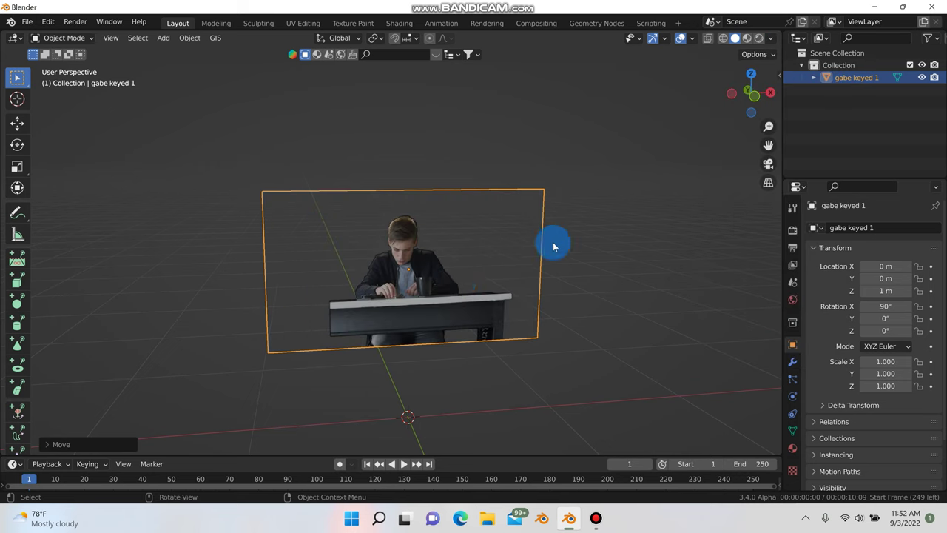
pyautogui.moveTo(554, 244); pyautogui.dragTo(459, 320, button='middle')
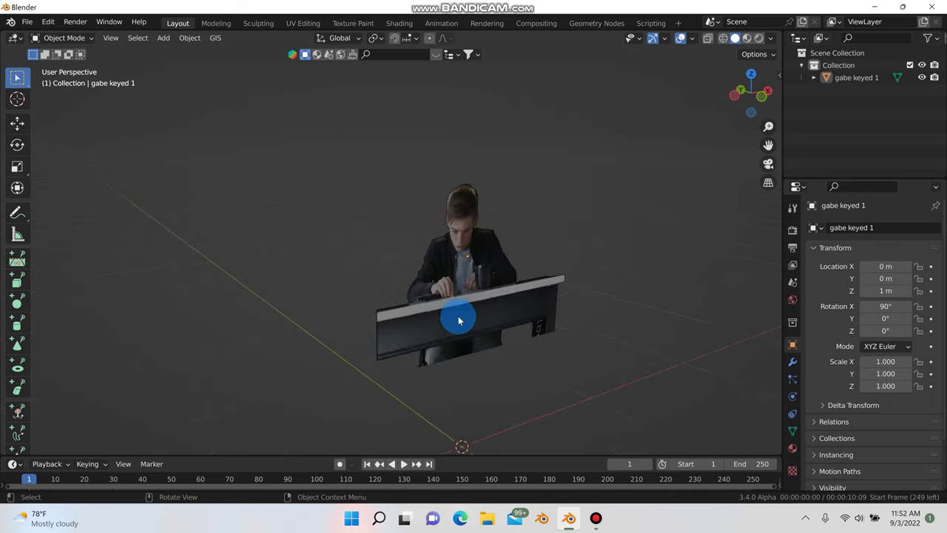
pyautogui.press('KP_1')
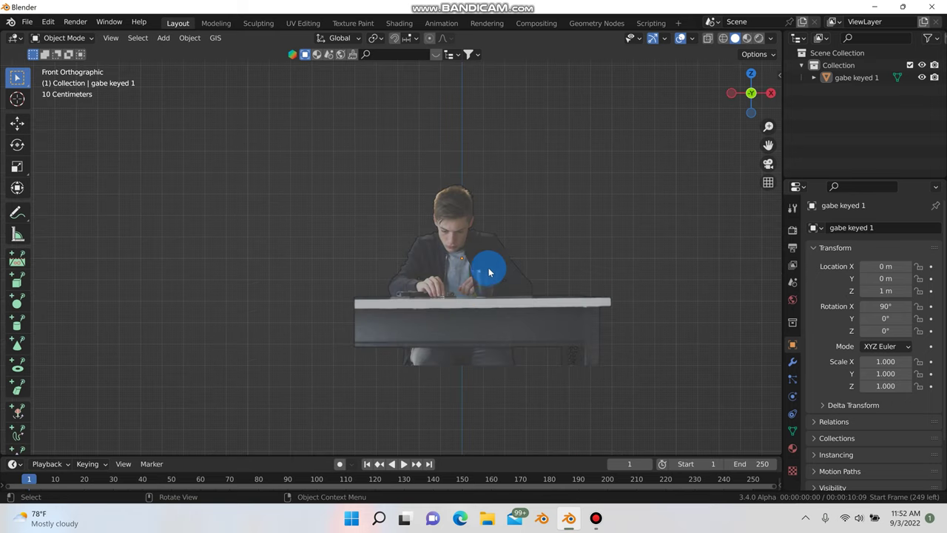
pyautogui.moveTo(482, 272); pyautogui.dragTo(495, 294, button='middle')
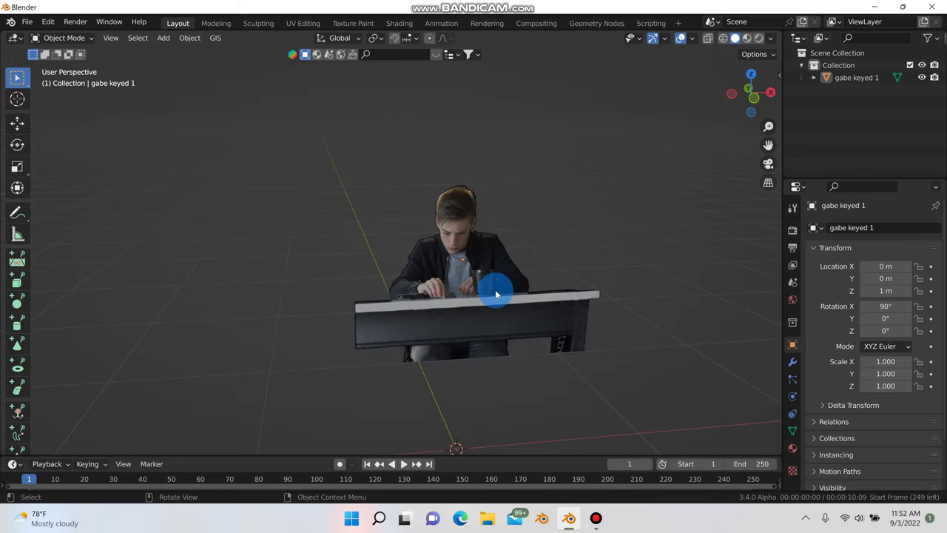
pyautogui.press('KP_1')
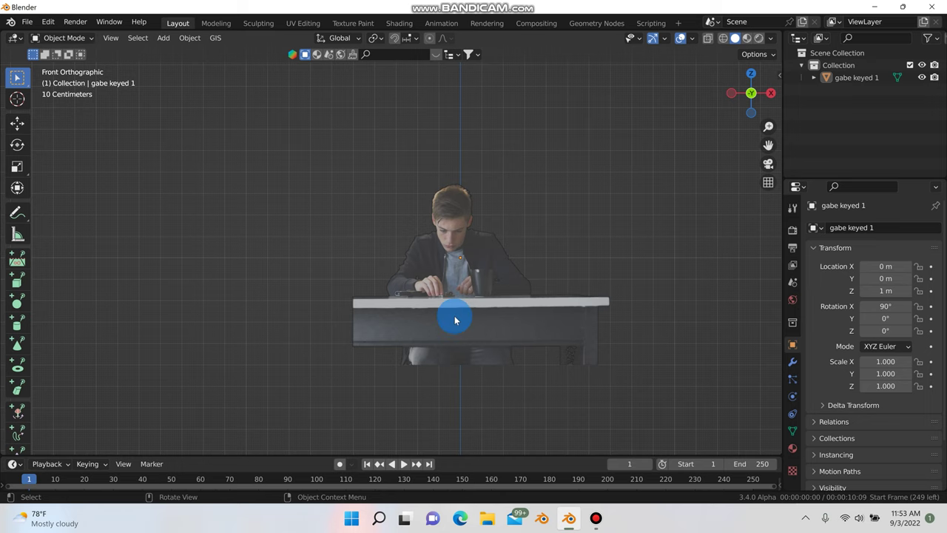
# Subdivide the actor plane's mesh with 10 cuts in Edit Mode.
pyautogui.keyDown('shift'); pyautogui.moveTo(480, 326); pyautogui.dragTo(385, 292, button='middle'); pyautogui.keyUp('shift')
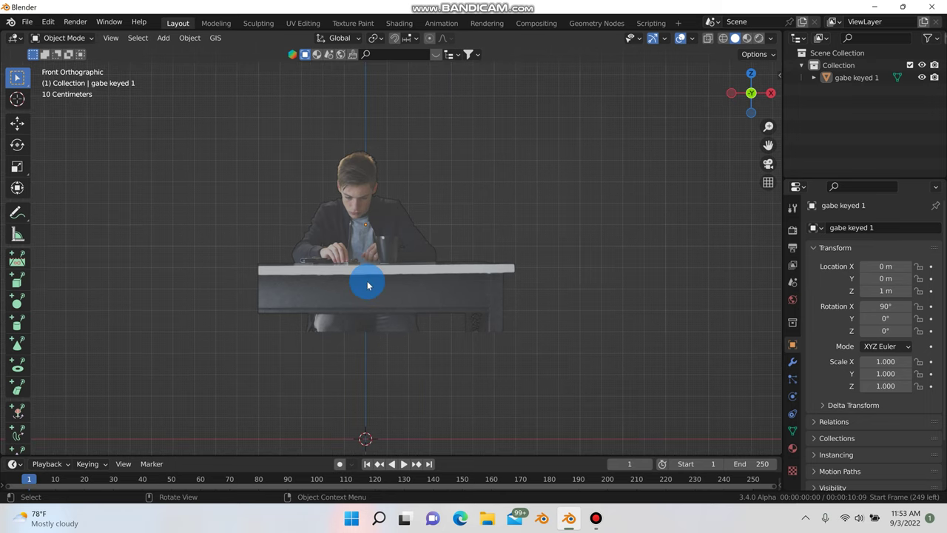
pyautogui.click(361, 291)
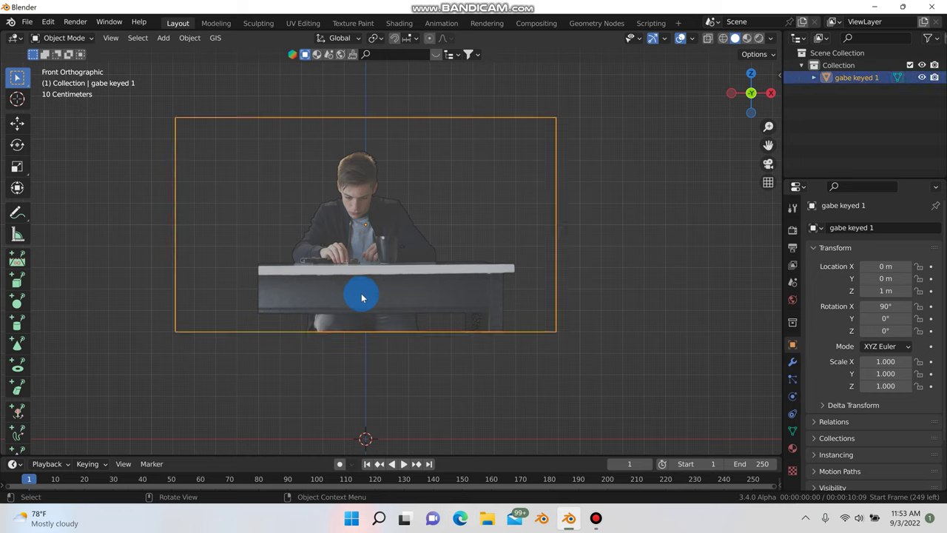
pyautogui.press('Tab')
pyautogui.rightClick(291, 158)
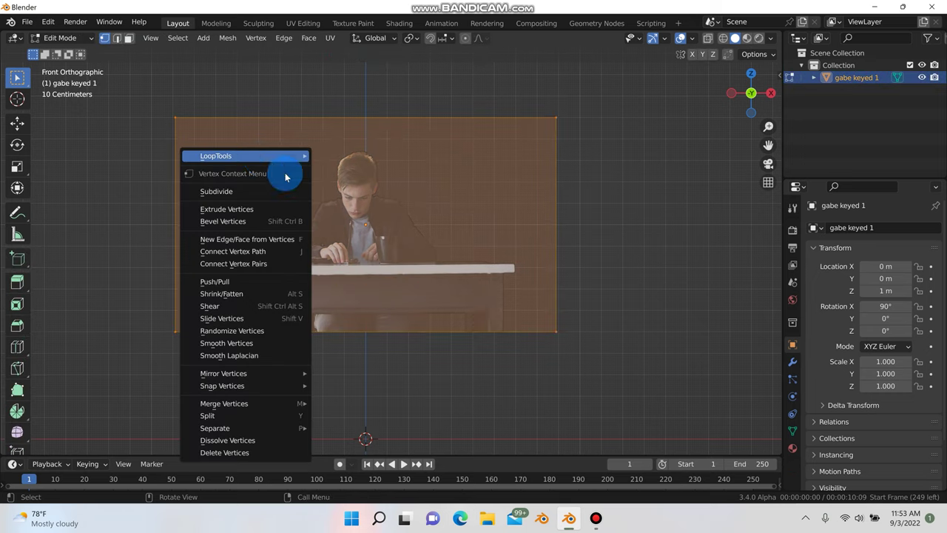
pyautogui.click(214, 192)
pyautogui.click(89, 448)
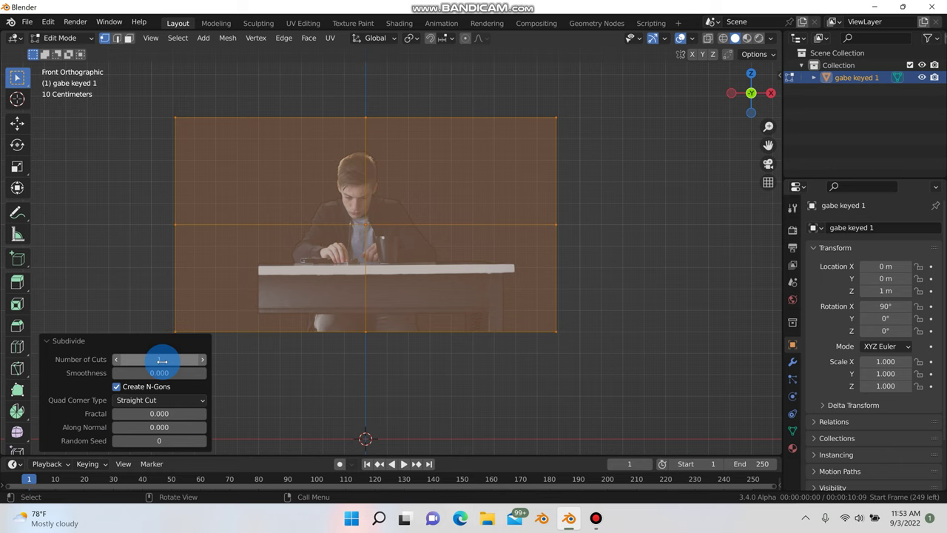
pyautogui.moveTo(159, 359); pyautogui.dragTo(204, 359)
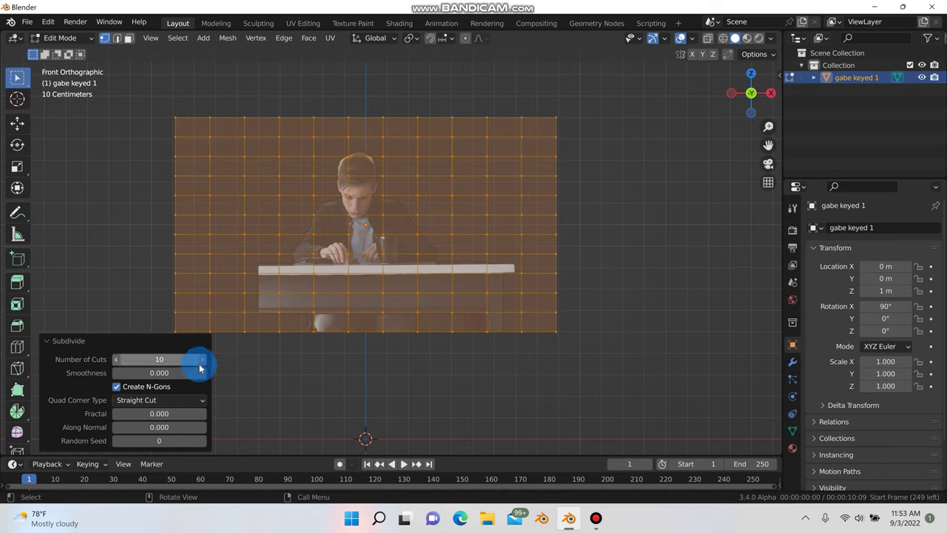
# Delete the vertex rows below the tabletop.
pyautogui.click(263, 380)
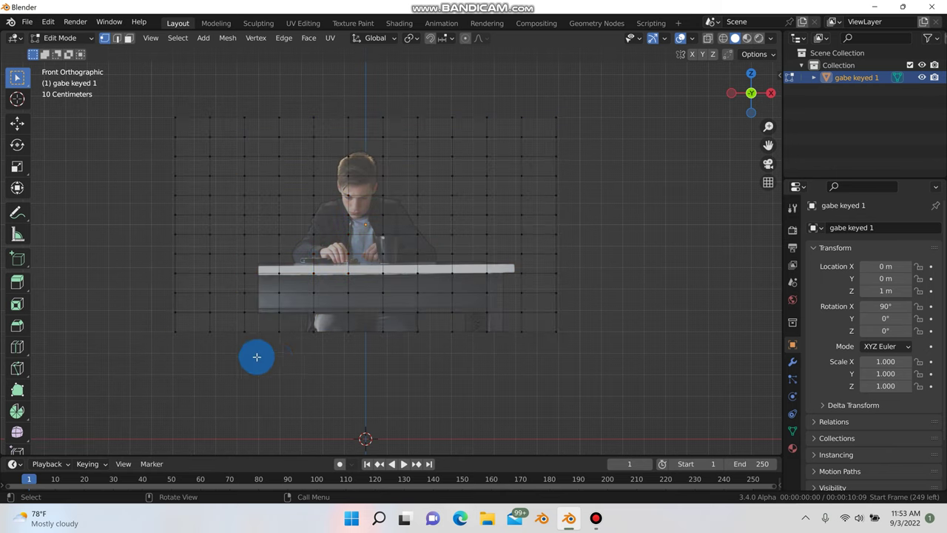
pyautogui.moveTo(142, 382); pyautogui.dragTo(654, 275)
pyautogui.press('x')
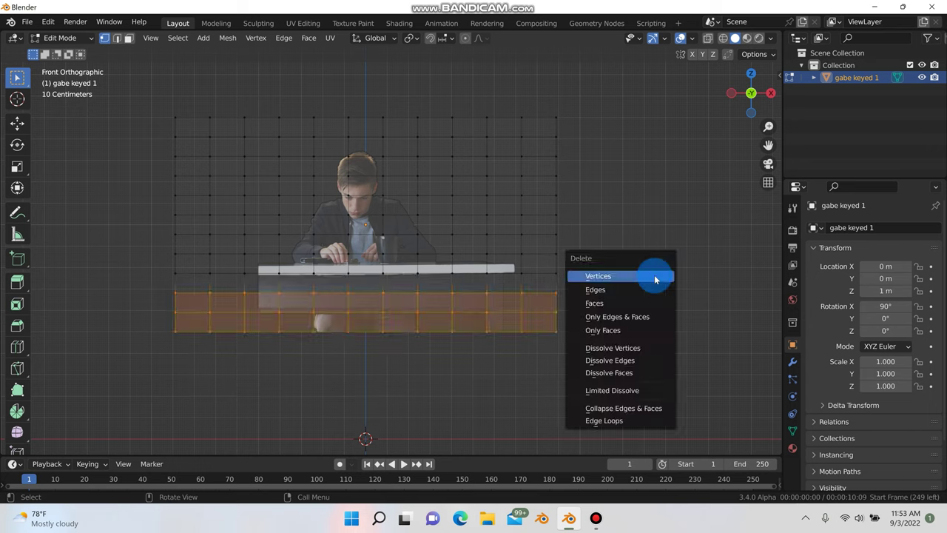
pyautogui.click(654, 275)
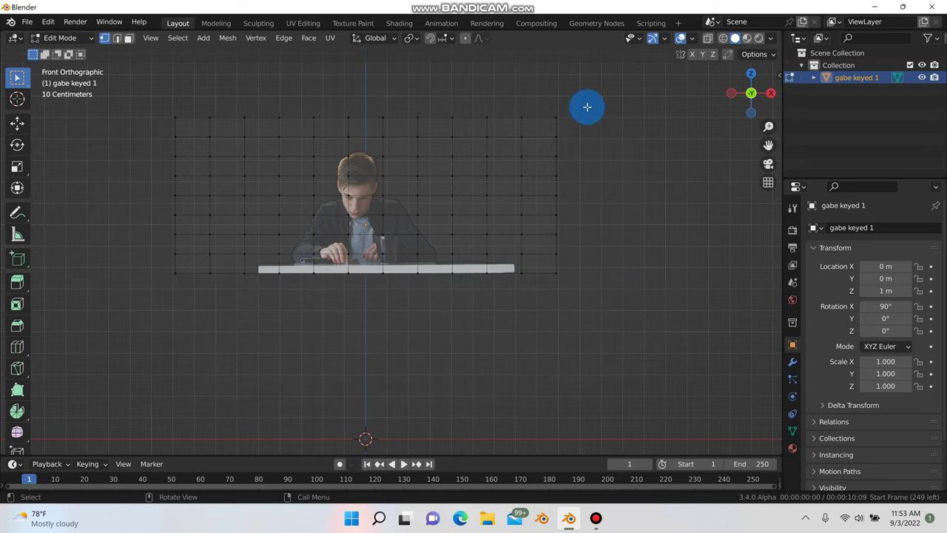
# Delete the rightmost and leftmost vertex columns and leave Edit Mode.
pyautogui.moveTo(586, 107); pyautogui.dragTo(529, 300)
pyautogui.press('x')
pyautogui.click(528, 300)
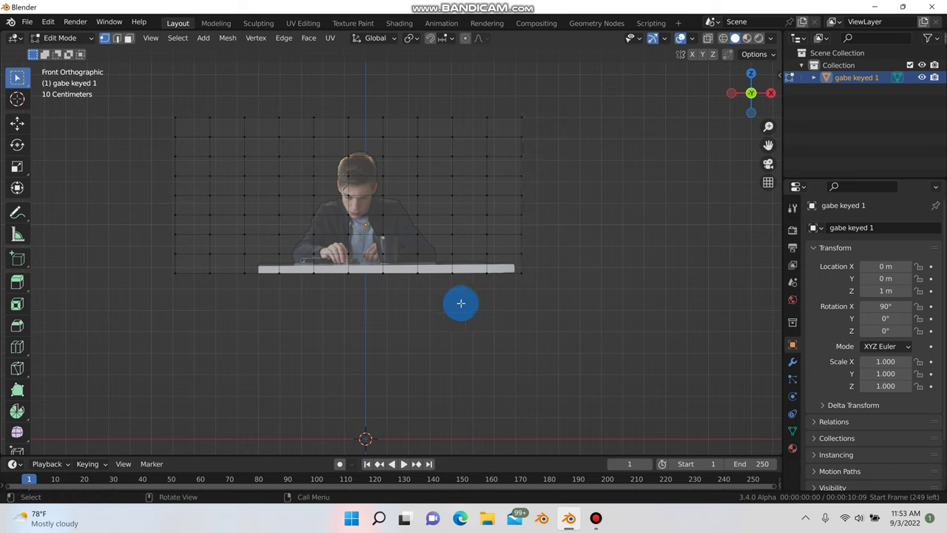
pyautogui.moveTo(146, 112); pyautogui.dragTo(240, 326)
pyautogui.press('x')
pyautogui.click(244, 324)
pyautogui.scroll(3, 333, 306)
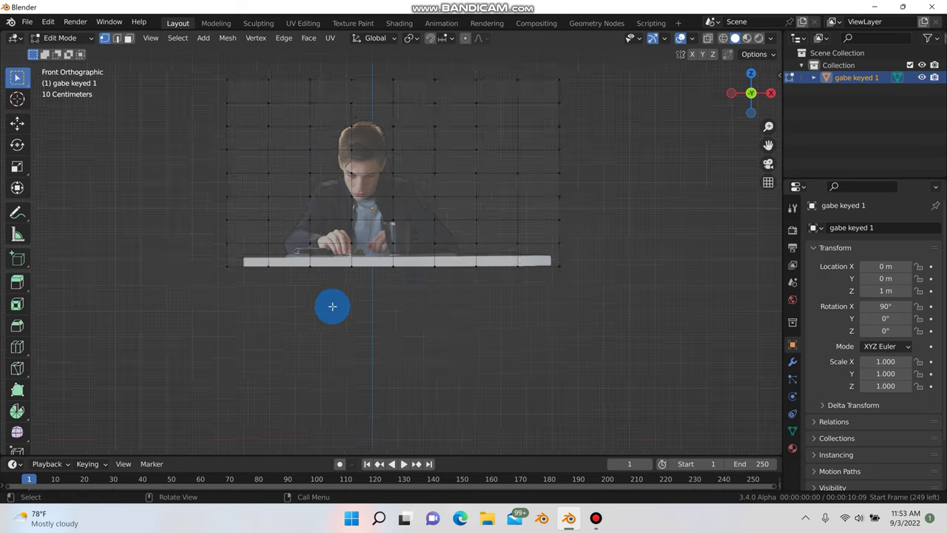
pyautogui.press('Tab')
pyautogui.scroll(-5, 390, 339)
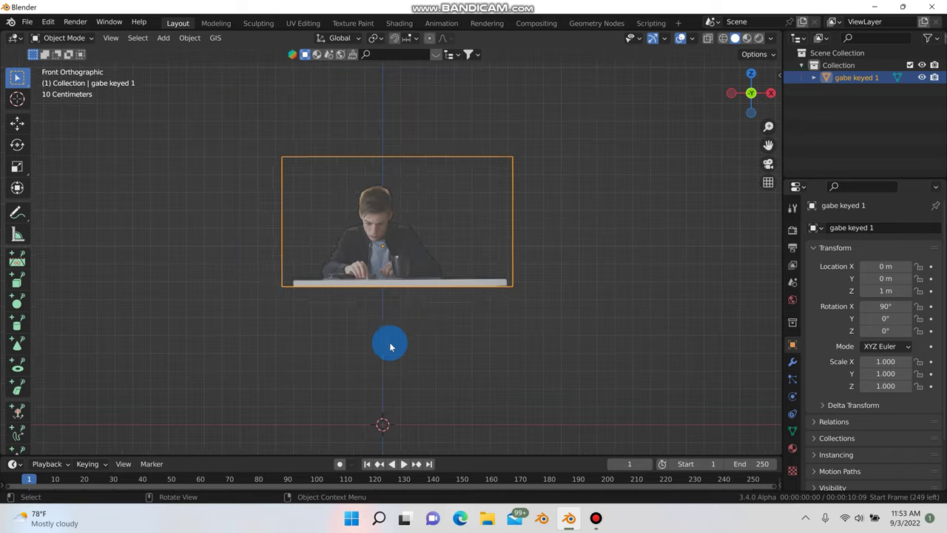
# Deselect the cropped actor plane and orbit around it to inspect it.
pyautogui.click(400, 343)
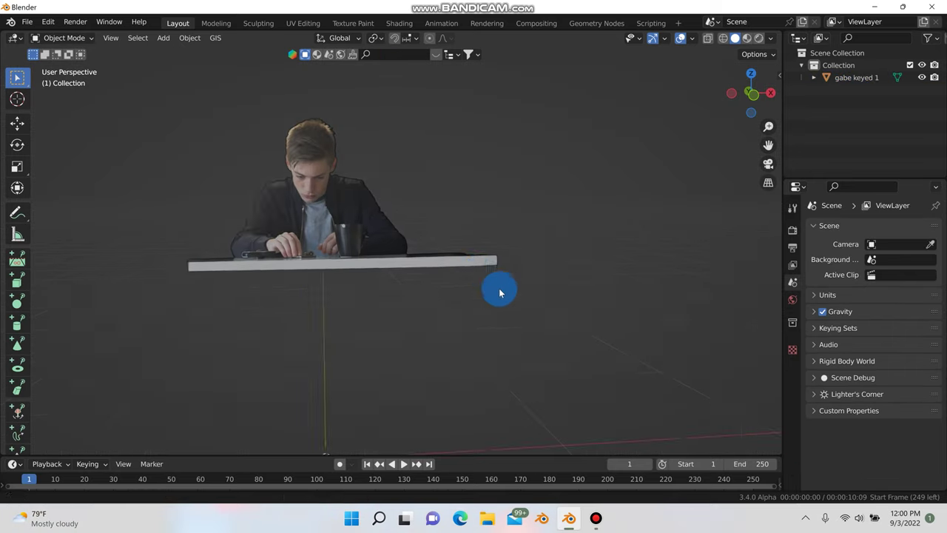
pyautogui.moveTo(499, 288); pyautogui.dragTo(495, 314, button='middle')
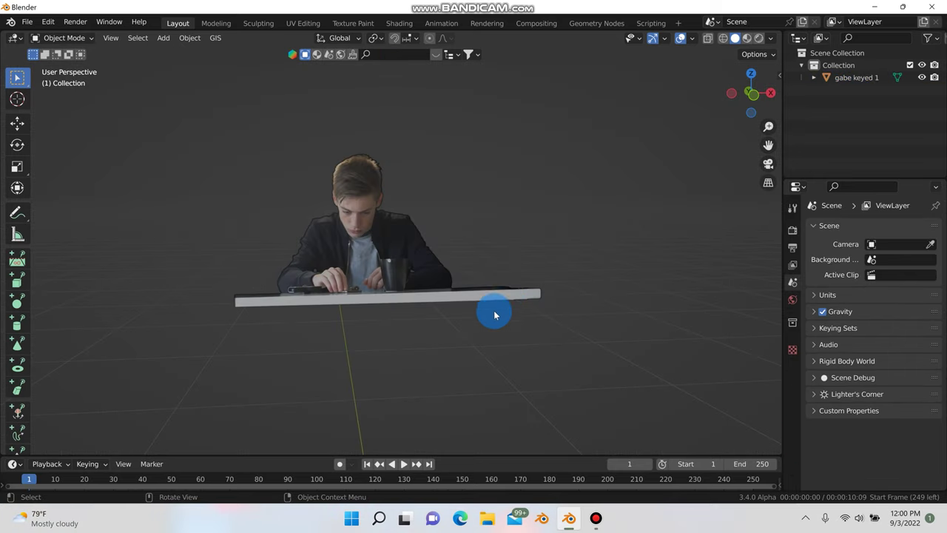
pyautogui.moveTo(409, 313)
pyautogui.mouseDown(button='middle')
pyautogui.moveTo(387, 302)
pyautogui.moveTo(428, 314)
pyautogui.moveTo(417, 316)
pyautogui.mouseUp(button='middle')
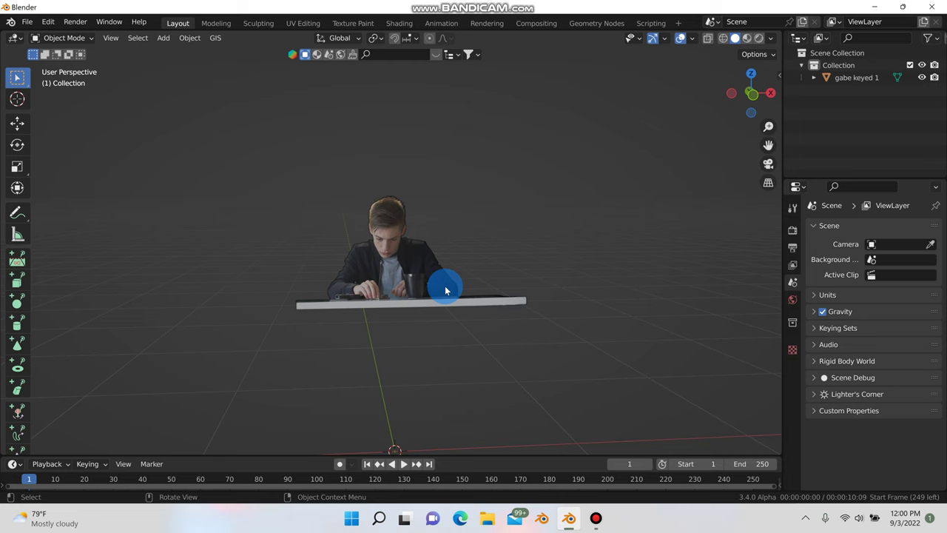
pyautogui.moveTo(445, 290); pyautogui.dragTo(390, 259, button='middle')
pyautogui.scroll(3, 415, 271)
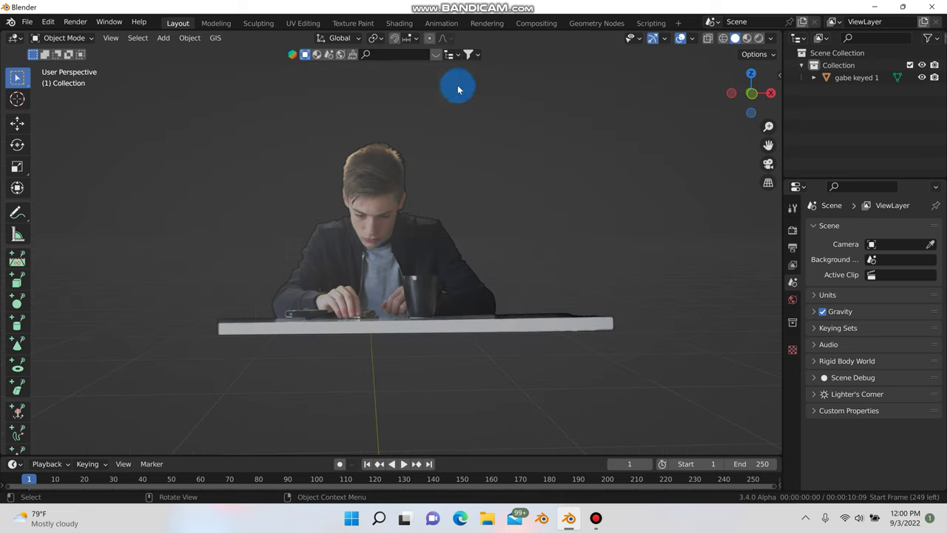
# In the Shading workspace, set the viewport World Opacity to 0.
pyautogui.click(400, 23)
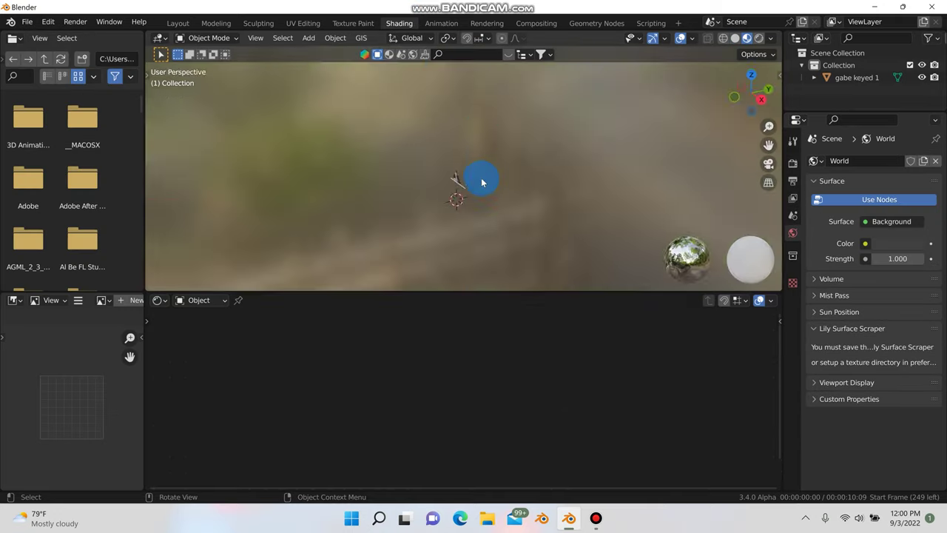
pyautogui.moveTo(481, 183); pyautogui.dragTo(554, 183, button='middle')
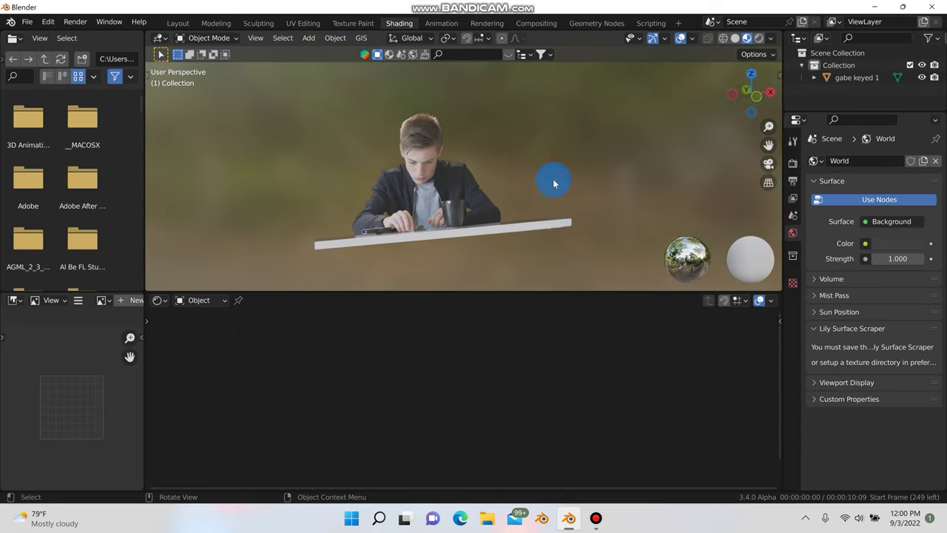
pyautogui.click(771, 38)
pyautogui.moveTo(733, 198); pyautogui.dragTo(507, 194)
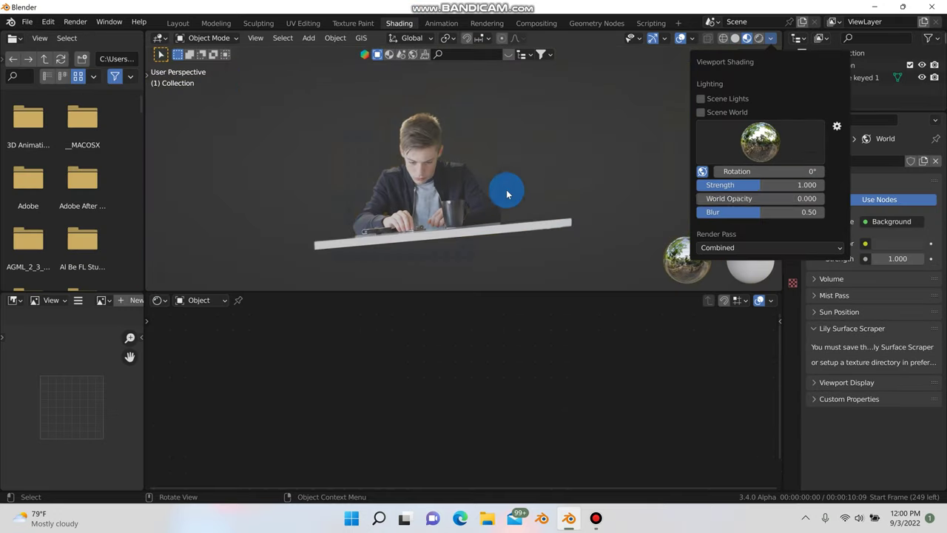
# Select the actor plane to show its gabe keyed 1 material, setting Roughness to 1.000.
pyautogui.click(525, 150)
pyautogui.scroll(3, 524, 150)
pyautogui.scroll(2, 455, 366)
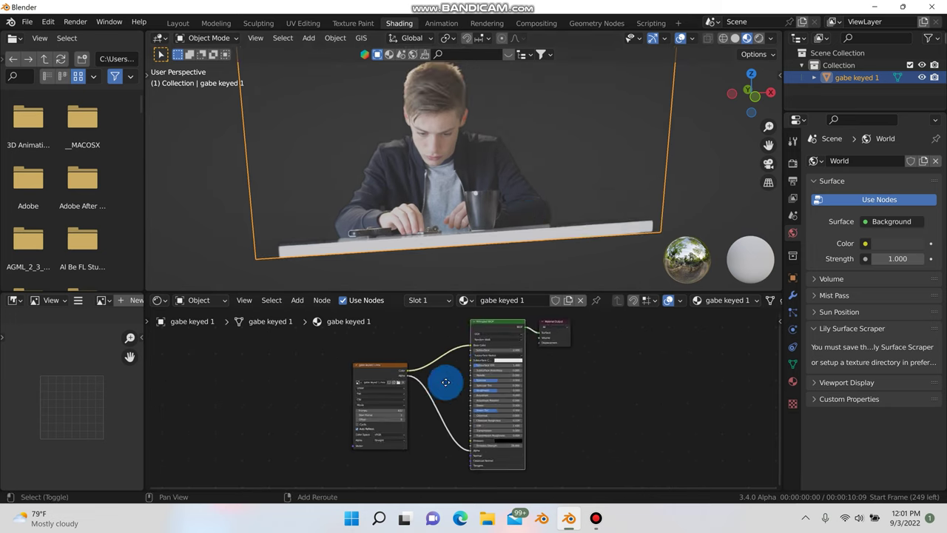
pyautogui.scroll(4, 445, 382)
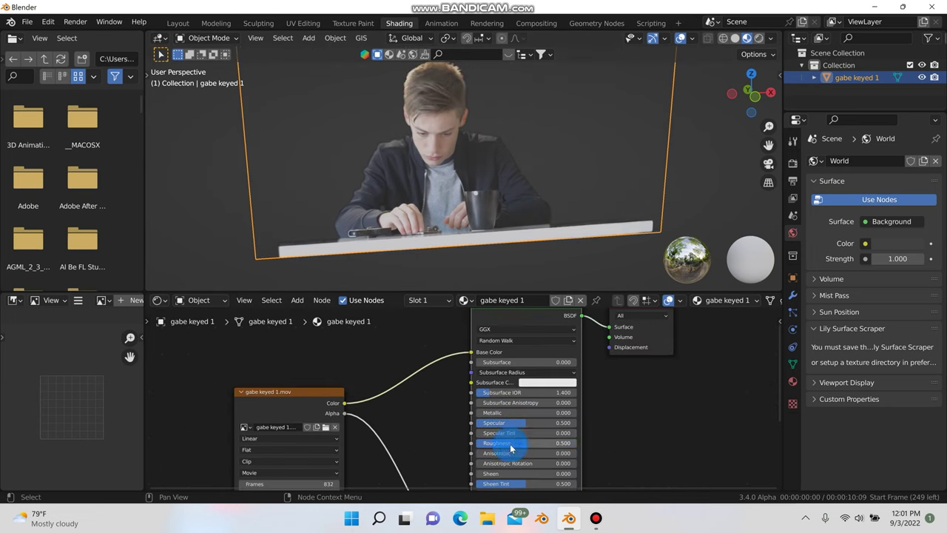
pyautogui.moveTo(556, 197); pyautogui.dragTo(485, 211, button='middle')
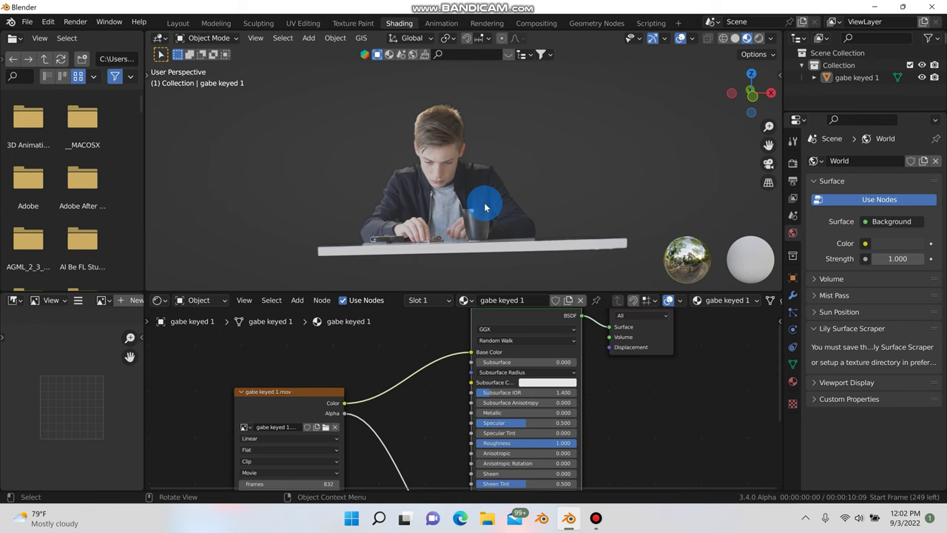
pyautogui.moveTo(494, 201); pyautogui.dragTo(519, 226, button='middle')
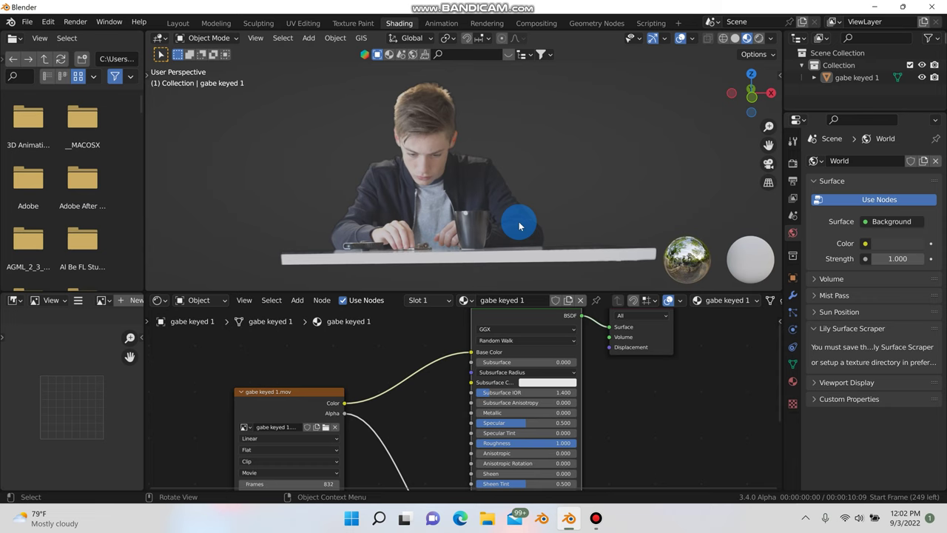
pyautogui.scroll(-2, 429, 389)
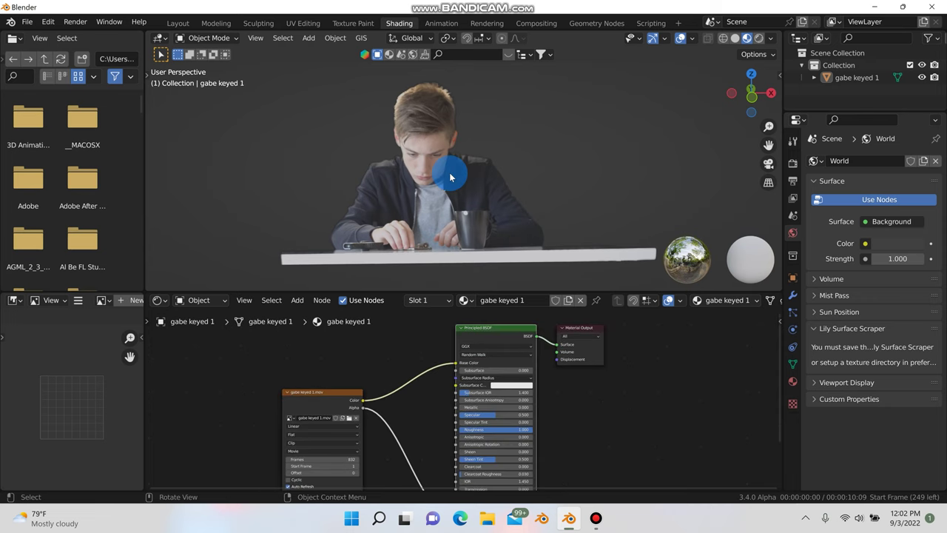
# Back in Layout, add a mesh Plane and scale it to 1.619.
pyautogui.click(179, 24)
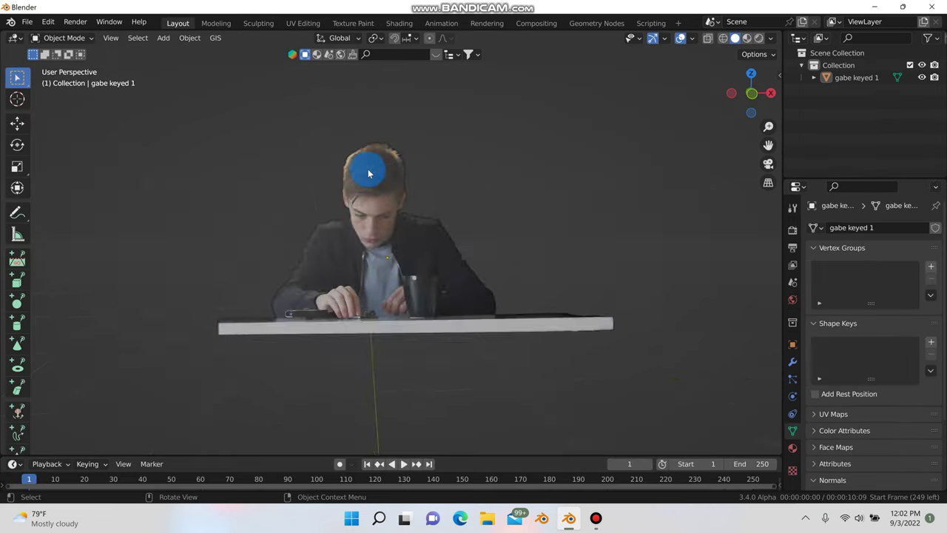
pyautogui.scroll(-2, 378, 192)
pyautogui.scroll(1, 384, 244)
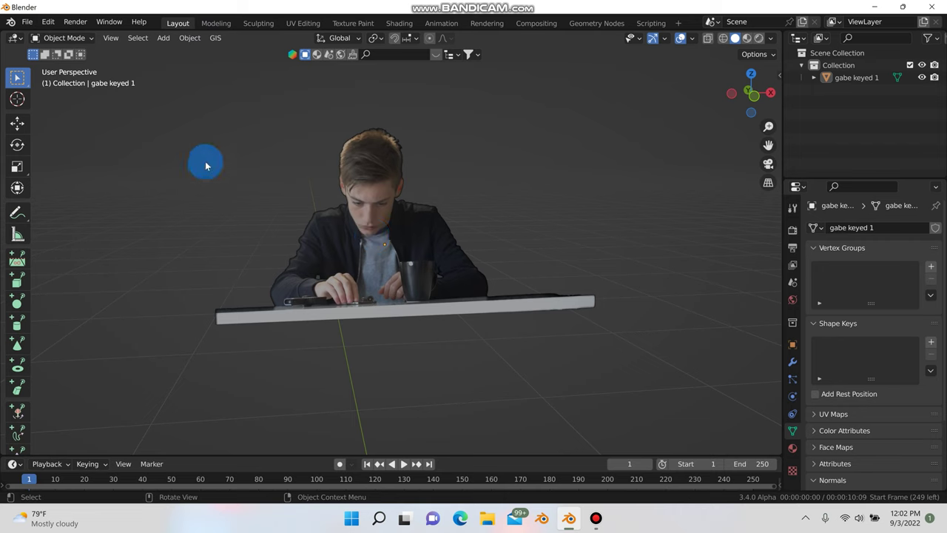
pyautogui.hotkey('shift', 'a')
pyautogui.moveTo(222, 160)
pyautogui.click(251, 161)
pyautogui.scroll(-3, 341, 220)
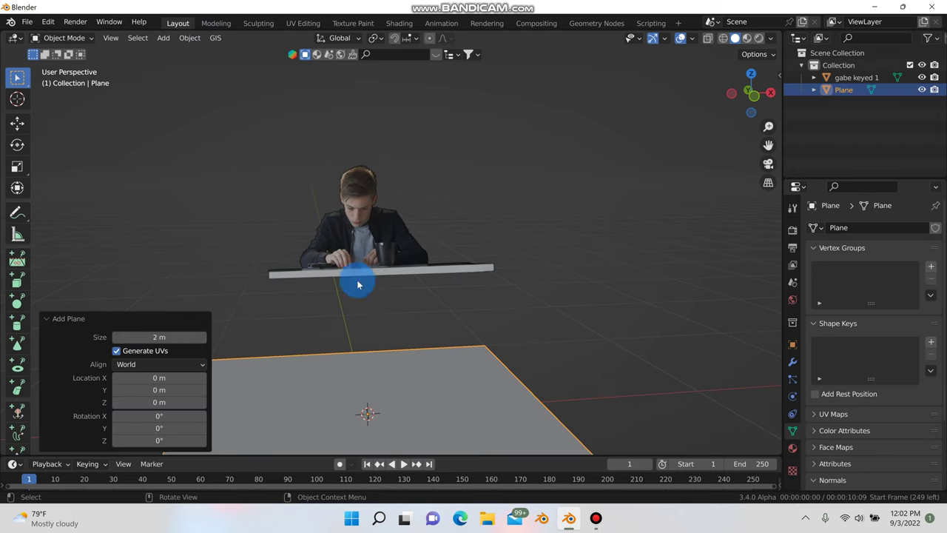
pyautogui.press('s')
pyautogui.click(500, 374)
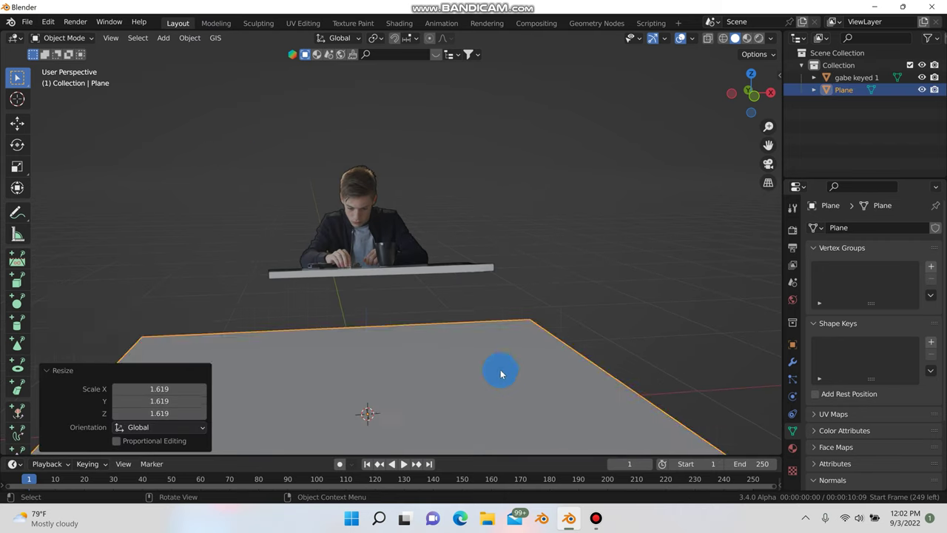
# Raise the floor plane 0.758 m on Z to table height.
pyautogui.moveTo(500, 374); pyautogui.dragTo(482, 359, button='middle')
pyautogui.press('KP_1')
pyautogui.press('g')
pyautogui.press('z')
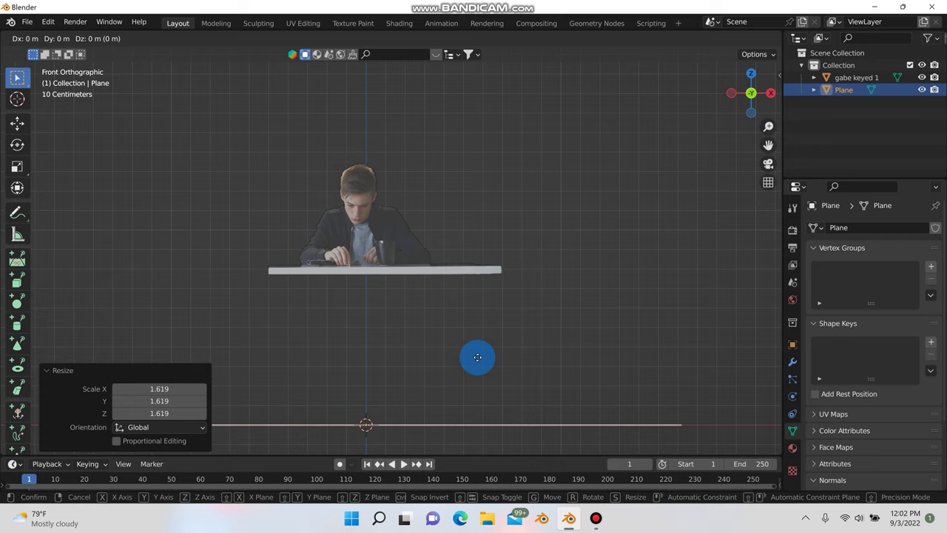
pyautogui.click(473, 210)
pyautogui.moveTo(437, 277); pyautogui.dragTo(672, 104, button='middle')
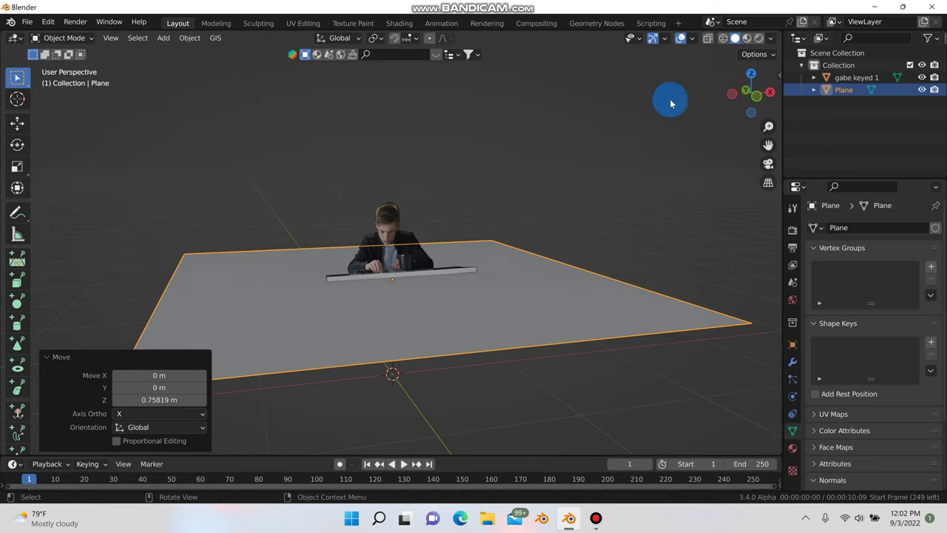
# In Material Preview, give the floor plane a new material with Metallic 1.000.
pyautogui.click(748, 39)
pyautogui.click(793, 448)
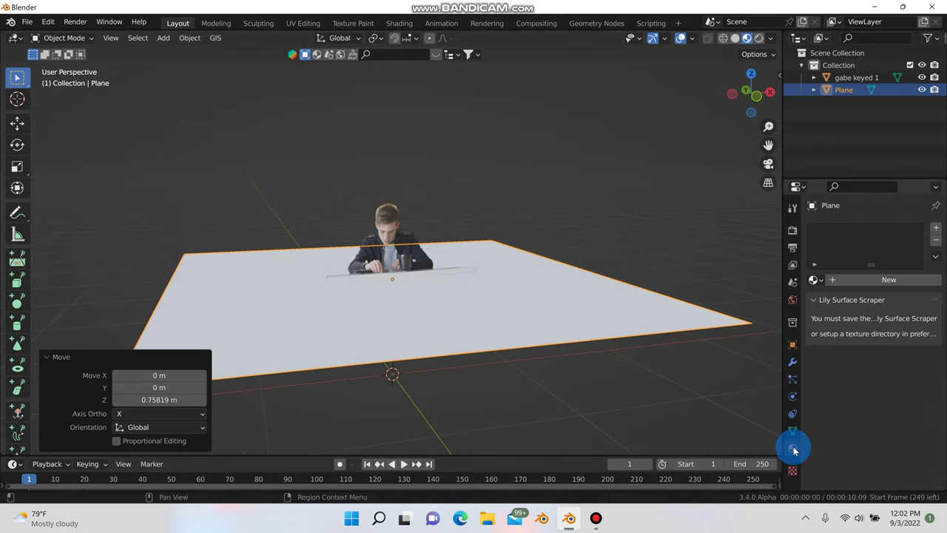
pyautogui.click(876, 280)
pyautogui.scroll(-3, 875, 444)
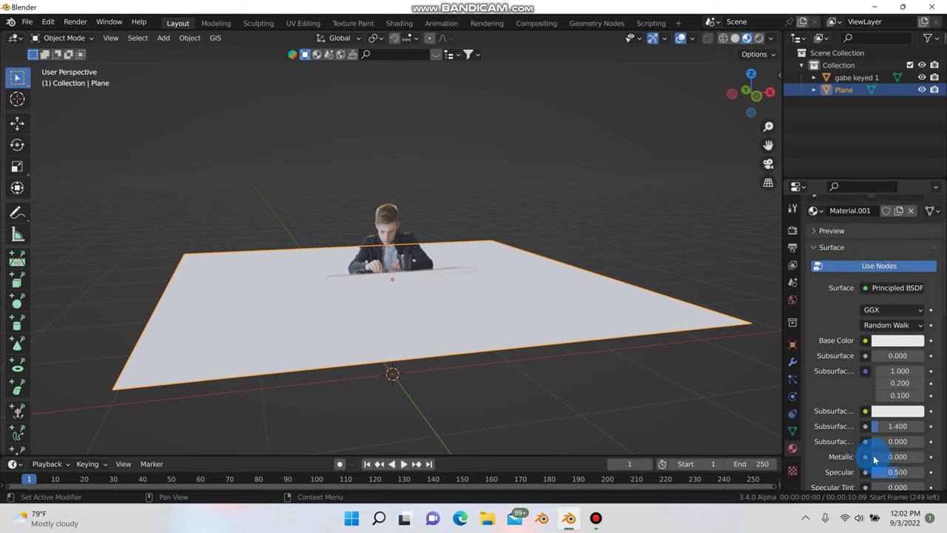
pyautogui.moveTo(875, 461); pyautogui.dragTo(900, 433)
pyautogui.scroll(-2, 851, 451)
# Select the actor footage plane gabe keyed 1.
pyautogui.moveTo(382, 226); pyautogui.dragTo(422, 222, button='middle')
pyautogui.click(379, 211)
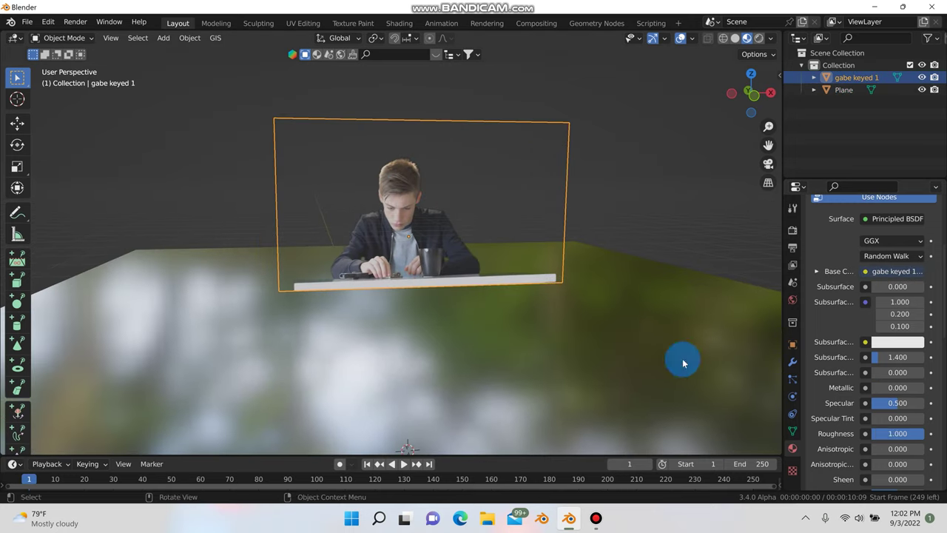
pyautogui.scroll(-8, 824, 422)
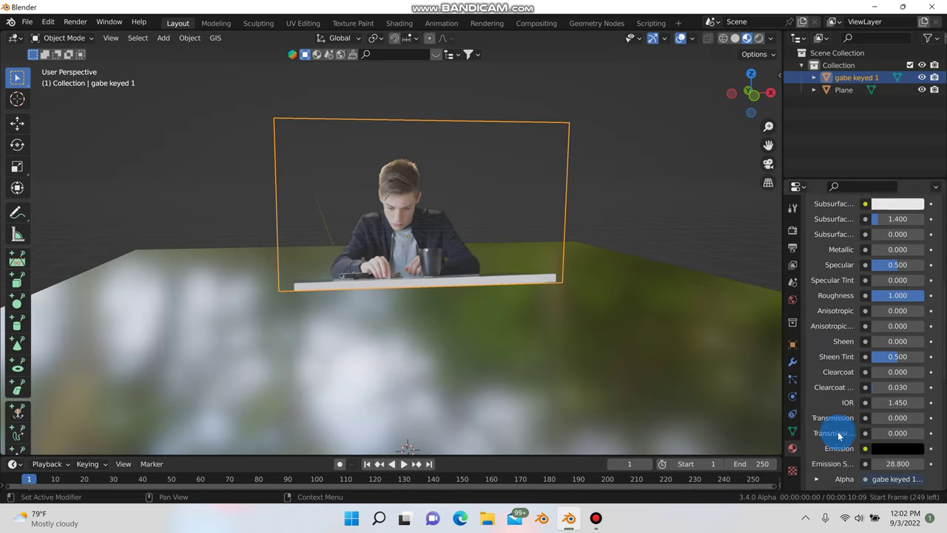
pyautogui.scroll(-4, 844, 406)
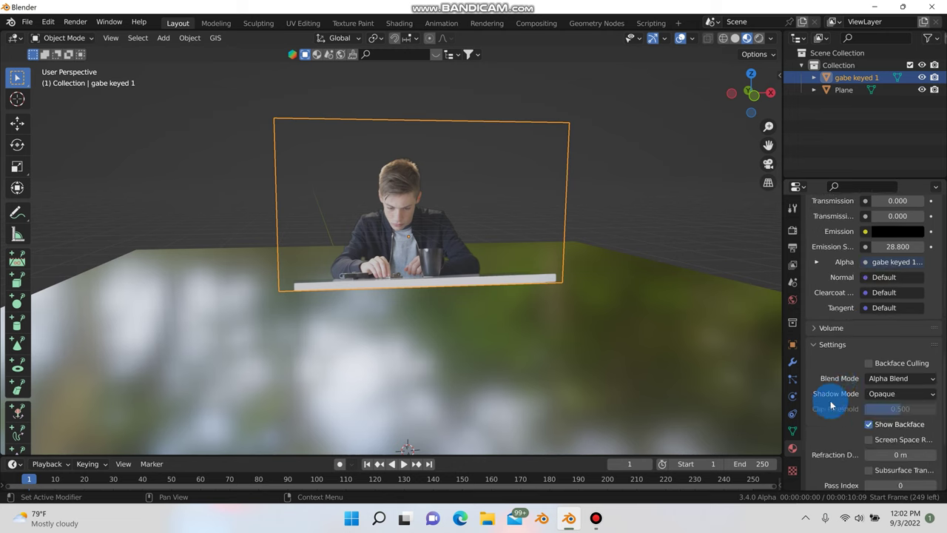
# Set the actor material's Blend Mode and Shadow Mode to Alpha Hashed.
pyautogui.click(890, 379)
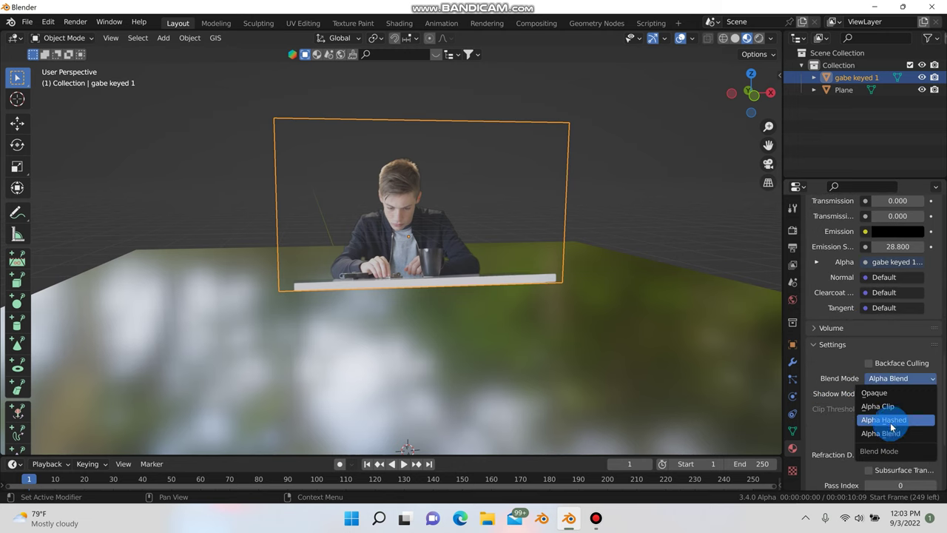
pyautogui.click(892, 419)
pyautogui.click(886, 396)
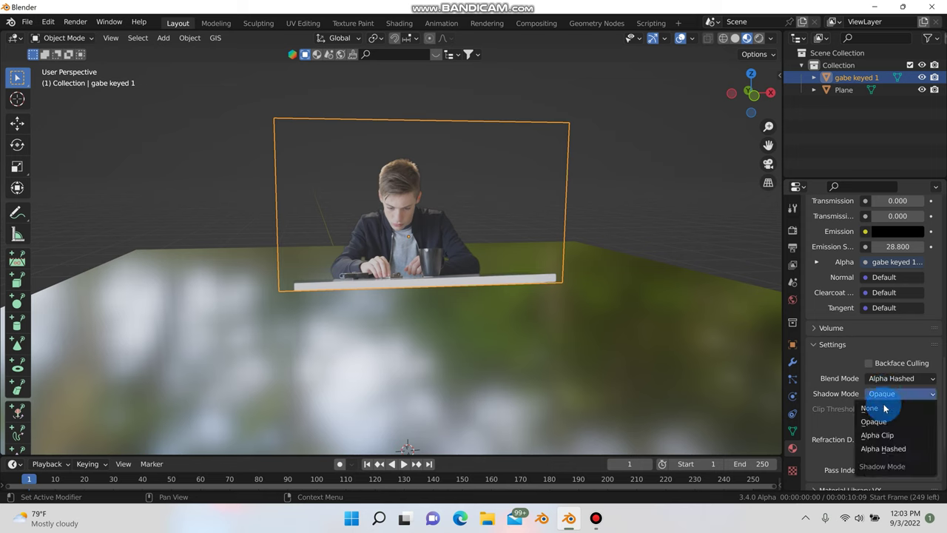
pyautogui.click(888, 448)
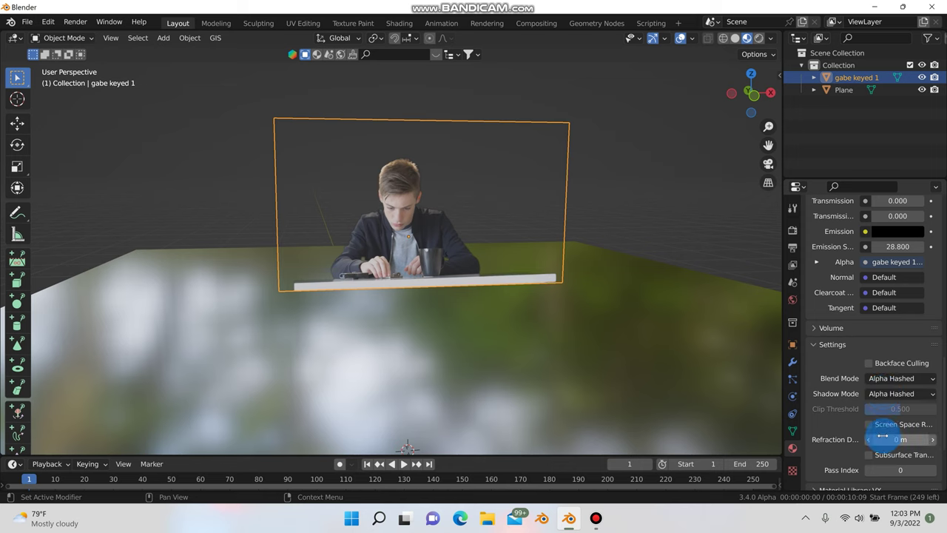
# Enable Screen Space Reflections and Ambient Occlusion in Render properties.
pyautogui.click(791, 231)
pyautogui.click(821, 231)
pyautogui.scroll(2, 836, 244)
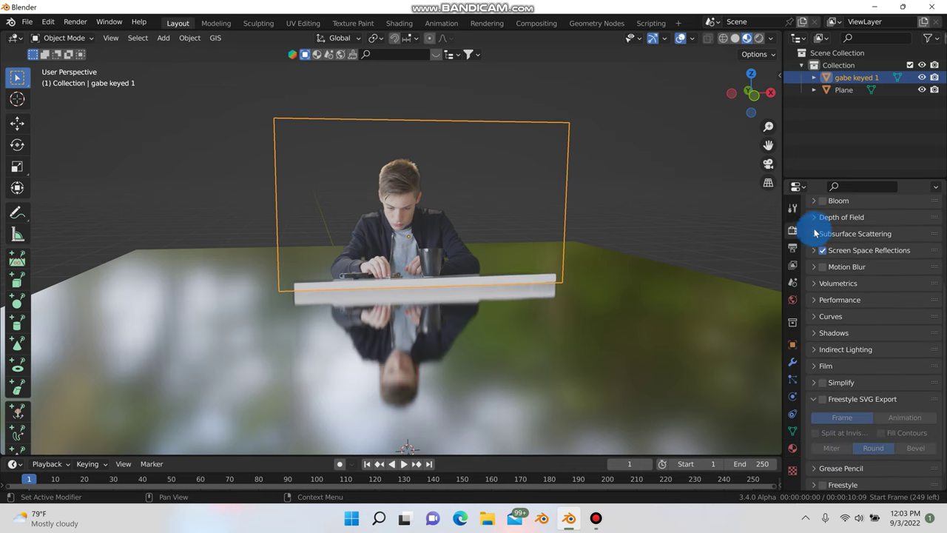
pyautogui.click(820, 215)
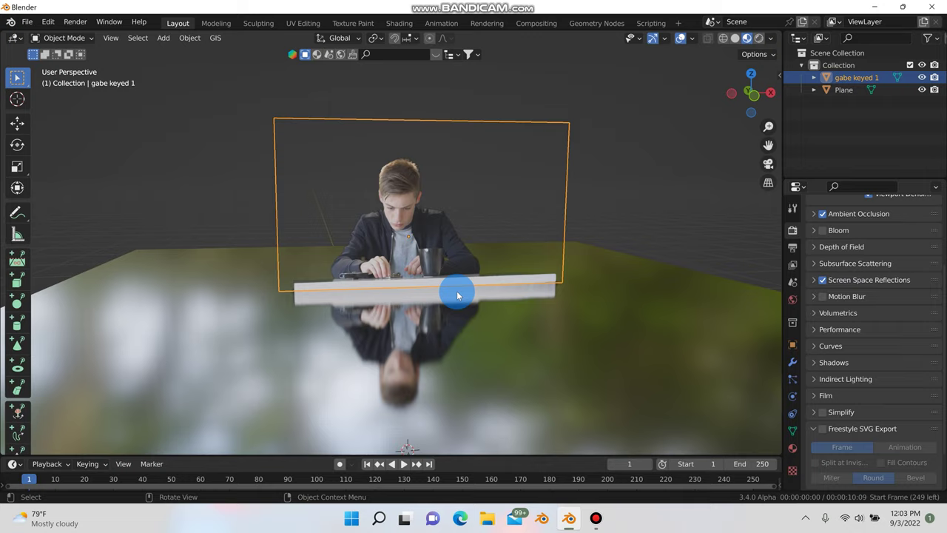
pyautogui.moveTo(455, 294); pyautogui.dragTo(416, 367, button='middle')
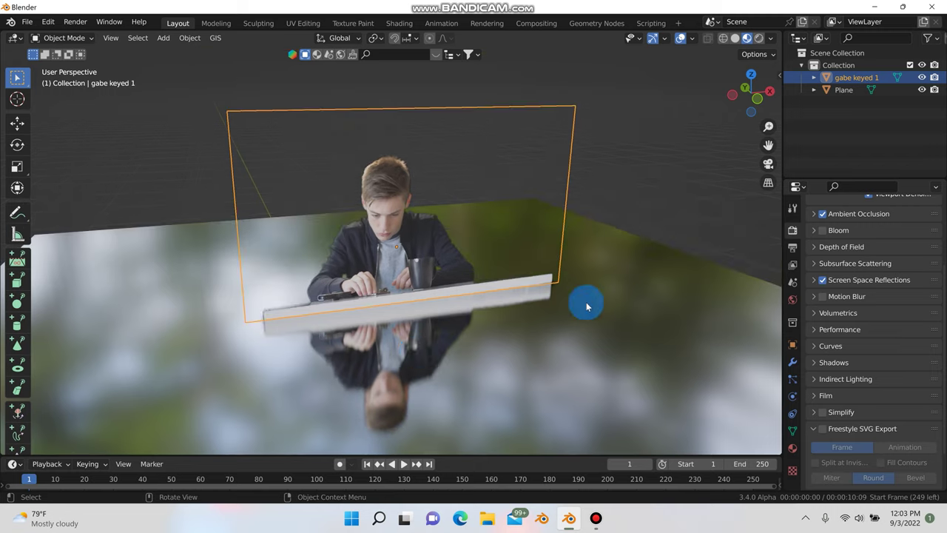
pyautogui.scroll(-2, 535, 317)
# Raise the floor Plane's material Roughness to 0.819 and switch the viewport to Rendered shading.
pyautogui.click(793, 448)
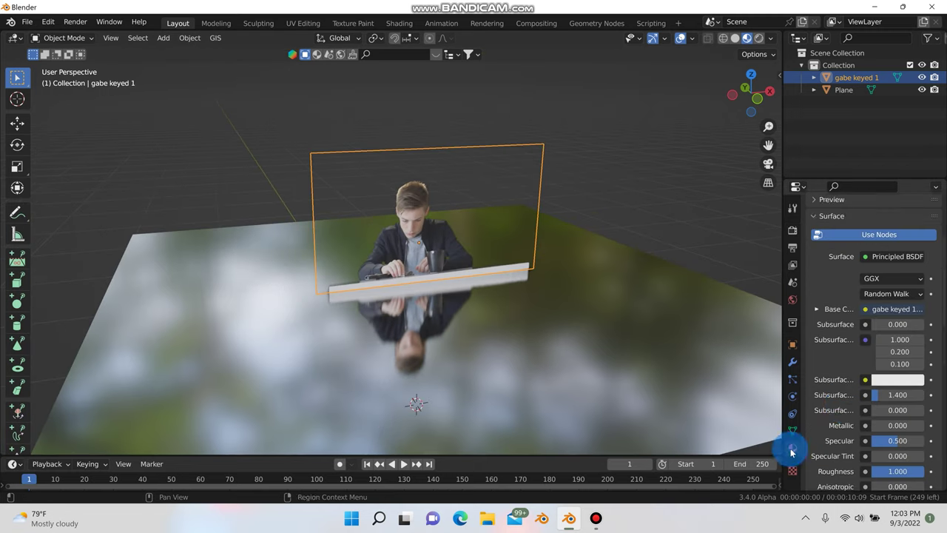
pyautogui.scroll(-3, 841, 372)
pyautogui.scroll(-2, 842, 385)
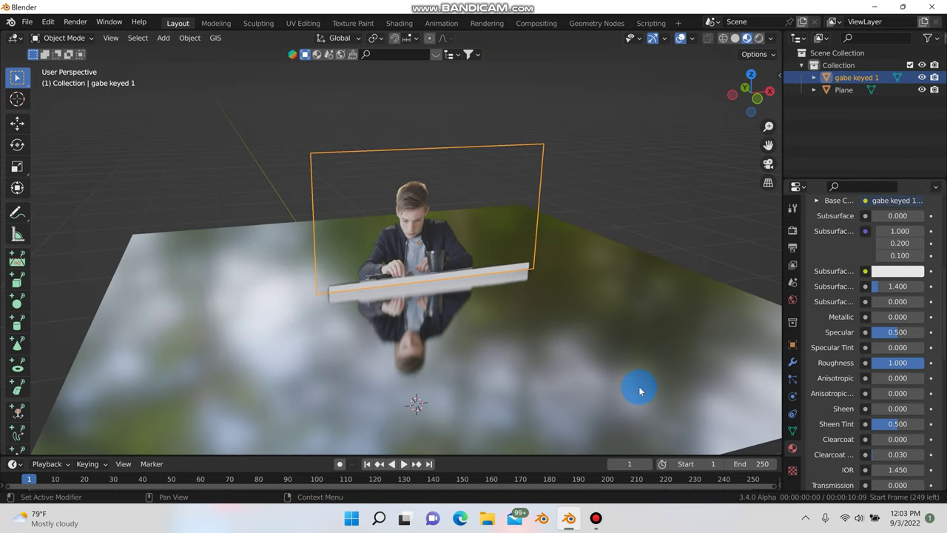
pyautogui.click(640, 391)
pyautogui.moveTo(880, 368); pyautogui.dragTo(946, 368)
pyautogui.moveTo(450, 275); pyautogui.dragTo(653, 121, button='middle')
pyautogui.click(759, 38)
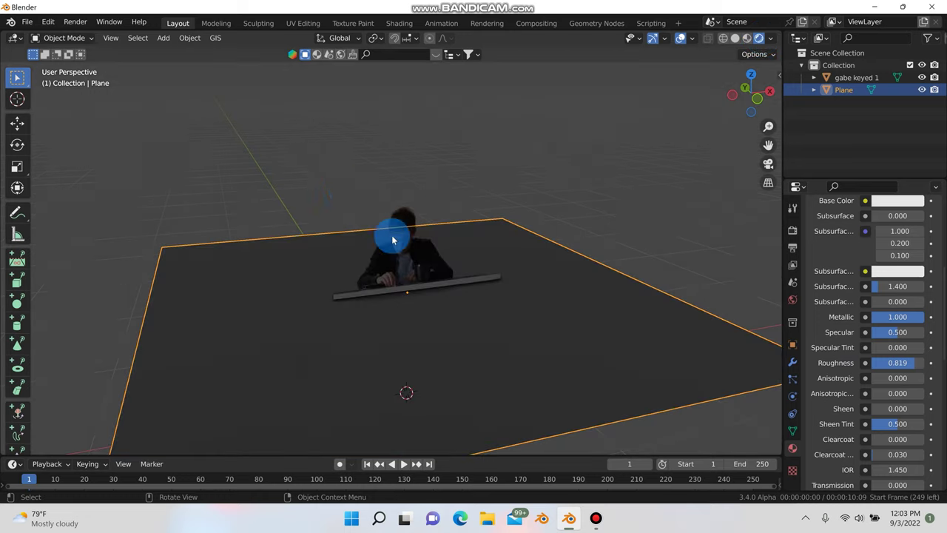
# Add a Point light and raise it 1.7281 m along Z.
pyautogui.hotkey('shift', 'a')
pyautogui.moveTo(319, 344)
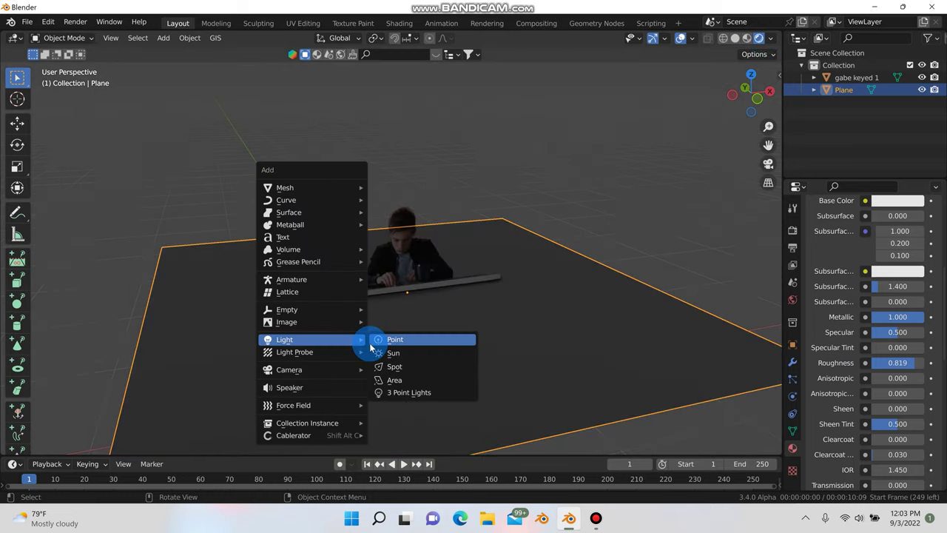
pyautogui.click(378, 339)
pyautogui.press('g')
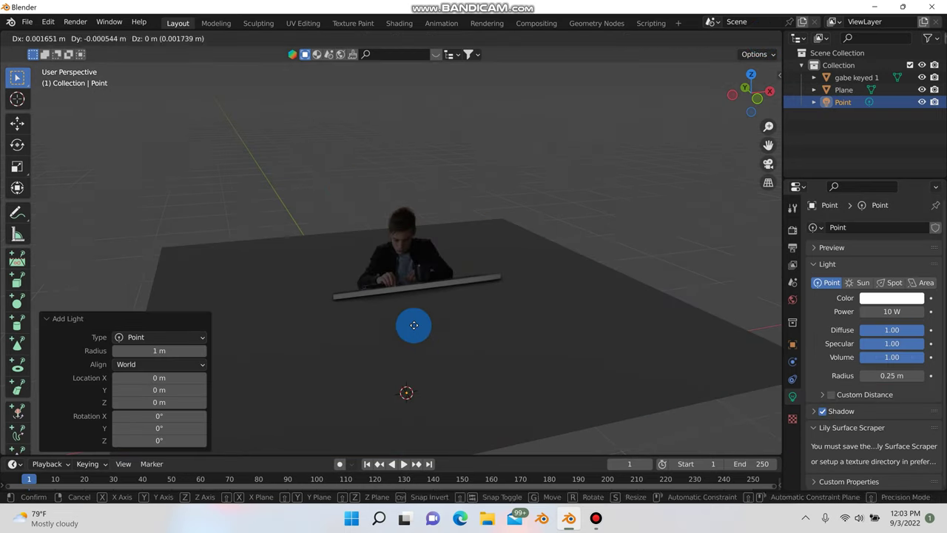
pyautogui.press('z')
pyautogui.click(500, 181)
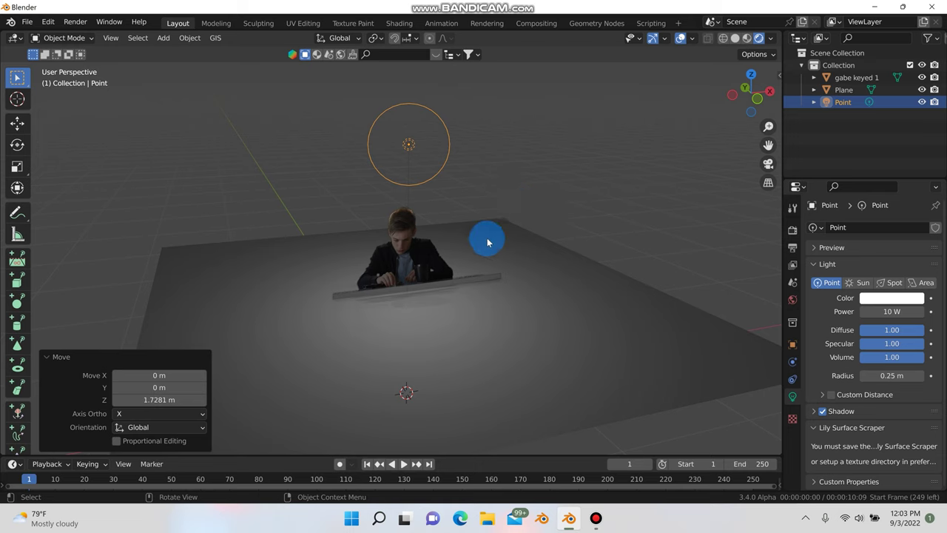
pyautogui.moveTo(486, 239)
pyautogui.mouseDown(button='middle')
pyautogui.moveTo(496, 245)
pyautogui.moveTo(472, 227)
pyautogui.moveTo(488, 242)
pyautogui.mouseUp(button='middle')
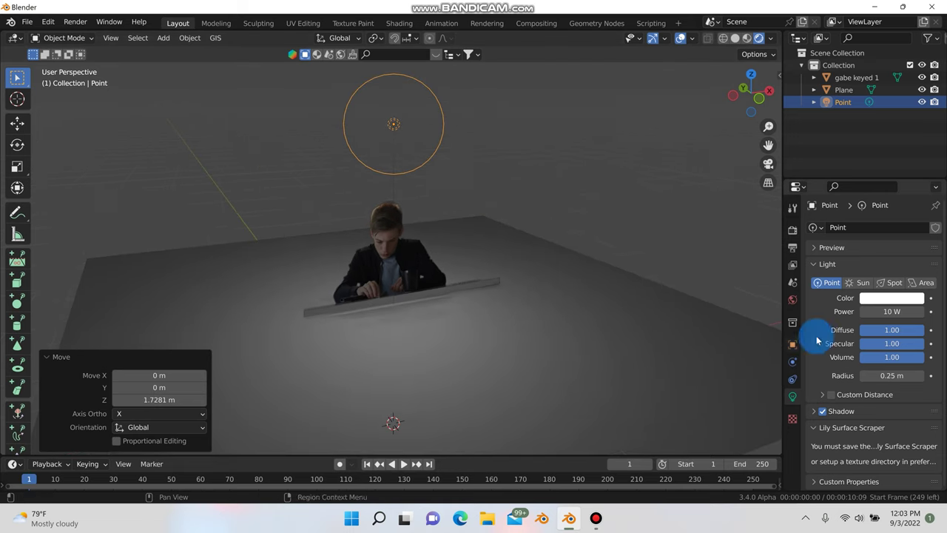
# Shift the point light 0.85 m along Y, then pull it back closer to the actor.
pyautogui.press('g')
pyautogui.press('y')
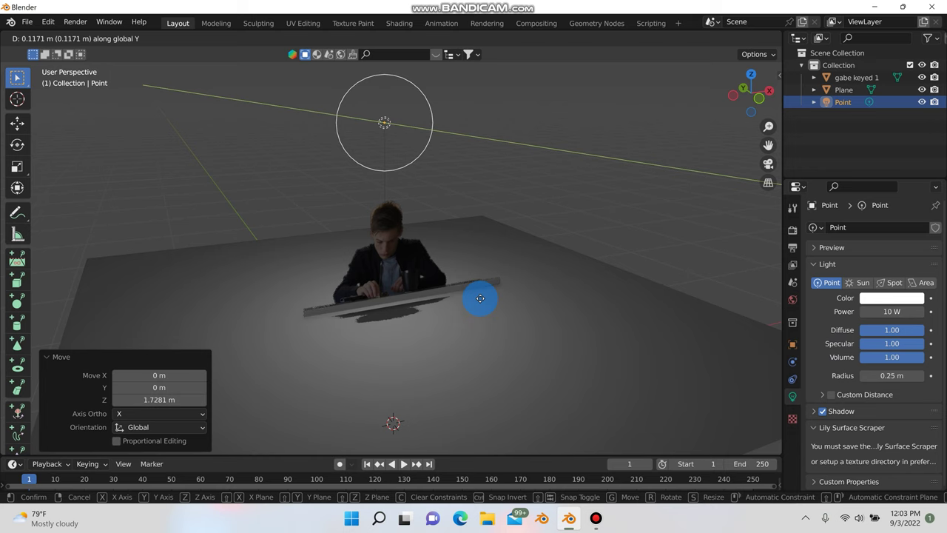
pyautogui.click(444, 293)
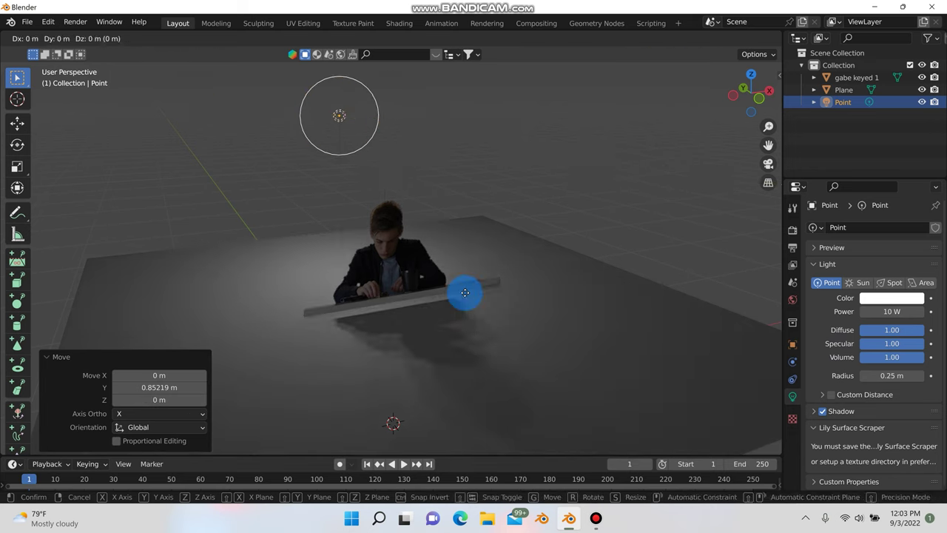
pyautogui.press('g')
pyautogui.press('y')
pyautogui.click(481, 317)
pyautogui.keyDown('shift'); pyautogui.moveTo(481, 316); pyautogui.dragTo(474, 271, button='middle'); pyautogui.keyUp('shift')
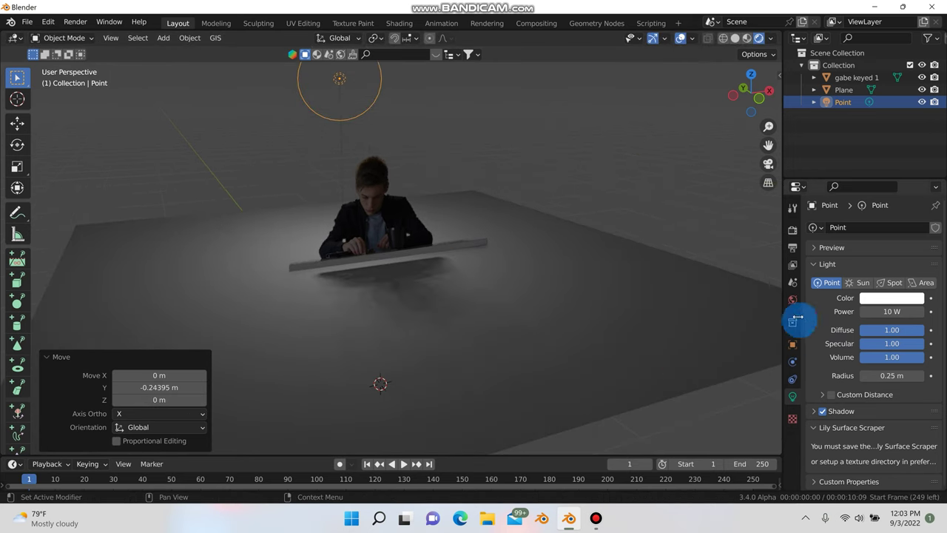
# Select the gabe keyed 1 actor plane and bring up its material's blend mode options.
pyautogui.click(402, 228)
pyautogui.scroll(-2, 843, 451)
pyautogui.scroll(-12, 853, 438)
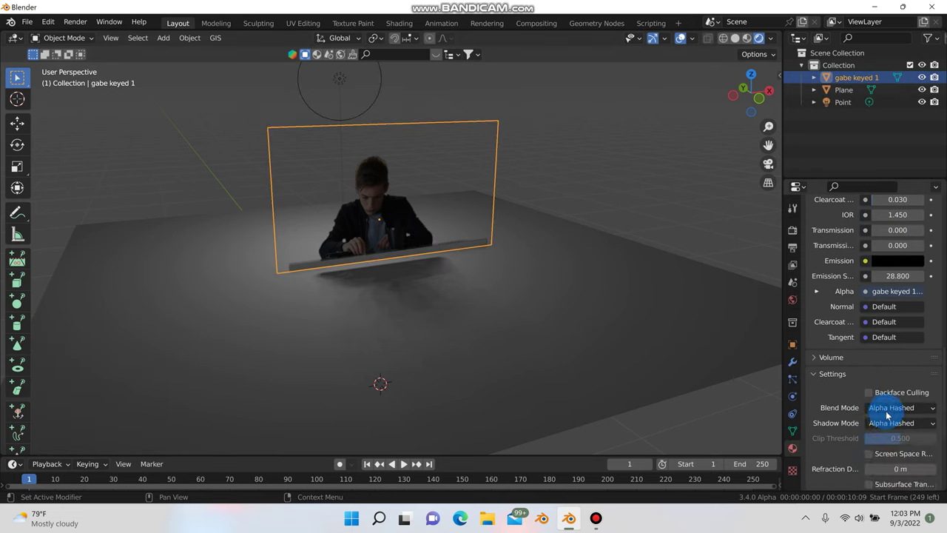
pyautogui.click(890, 409)
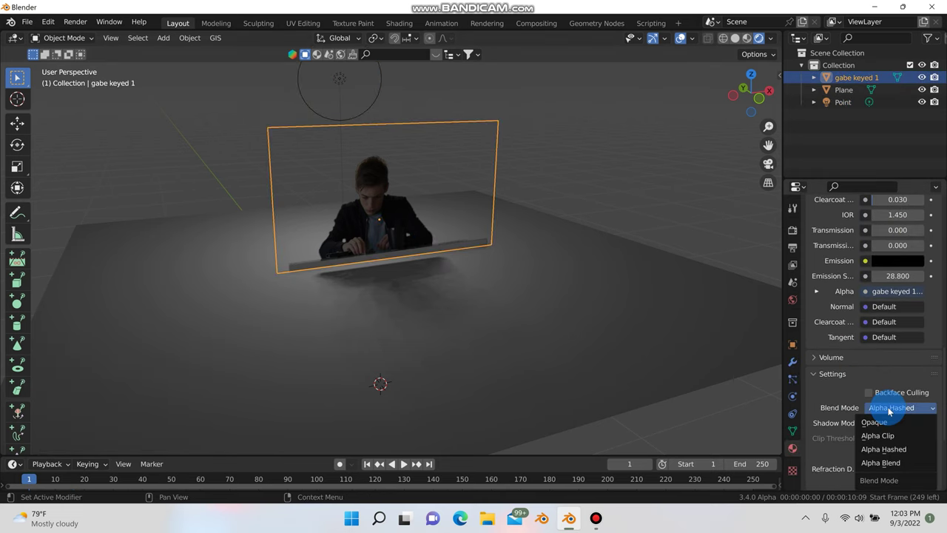
# Set the actor material's Blend Mode to Alpha Blend and try Opaque and Alpha Hashed shadows.
pyautogui.click(885, 462)
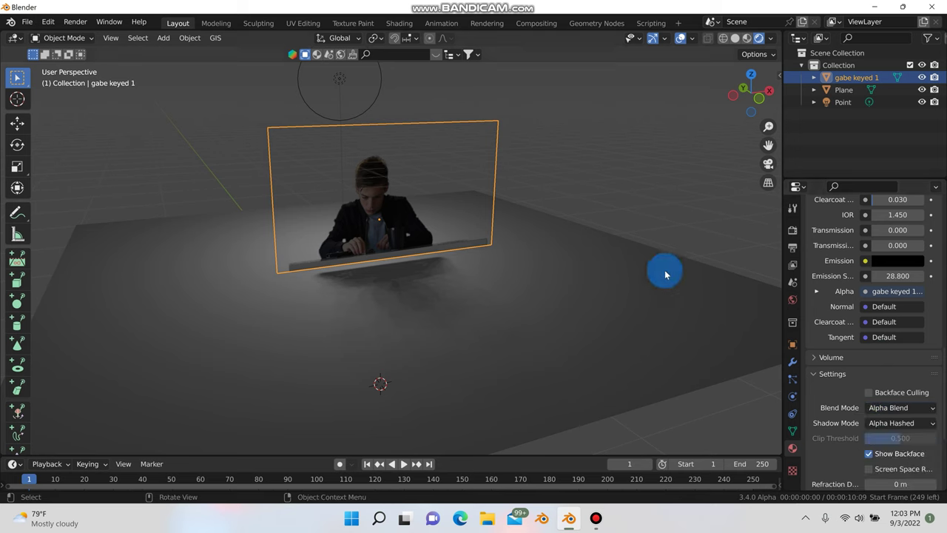
pyautogui.click(657, 229)
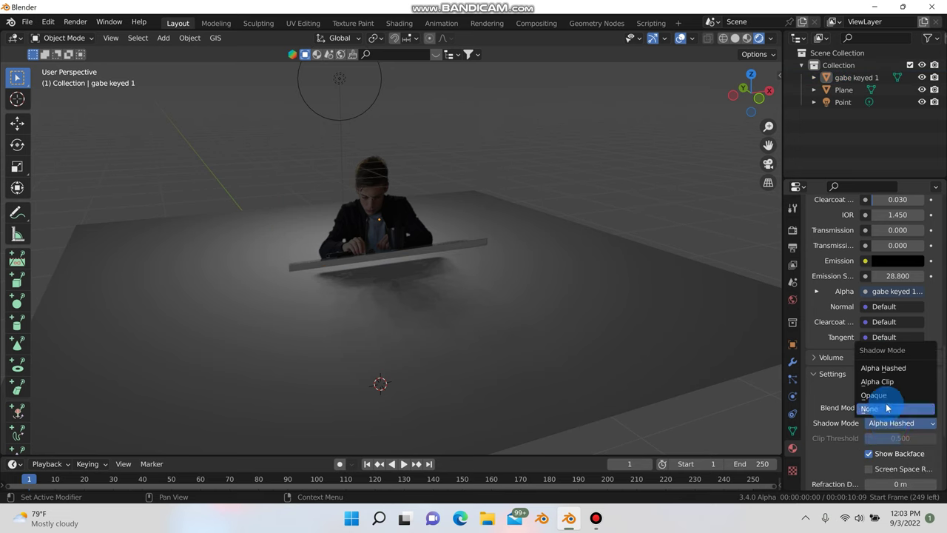
pyautogui.click(881, 395)
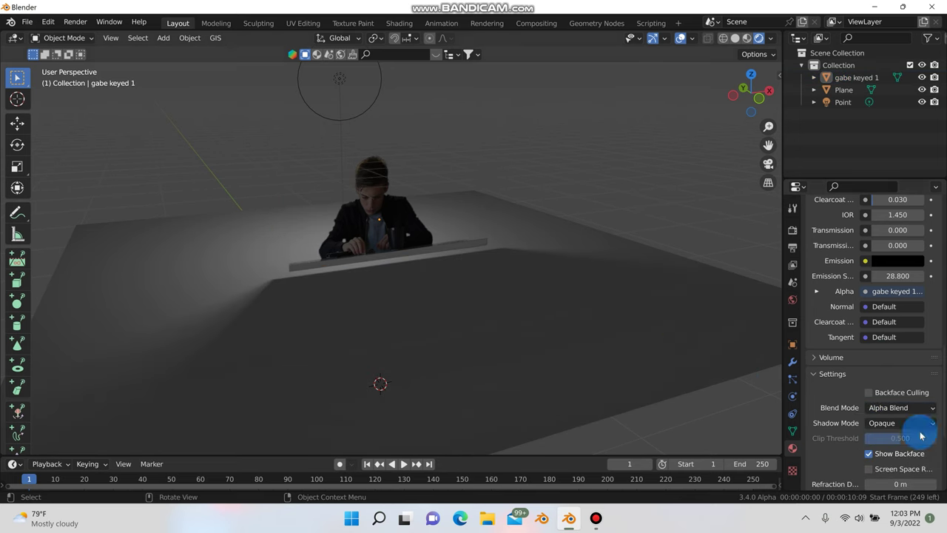
pyautogui.click(877, 423)
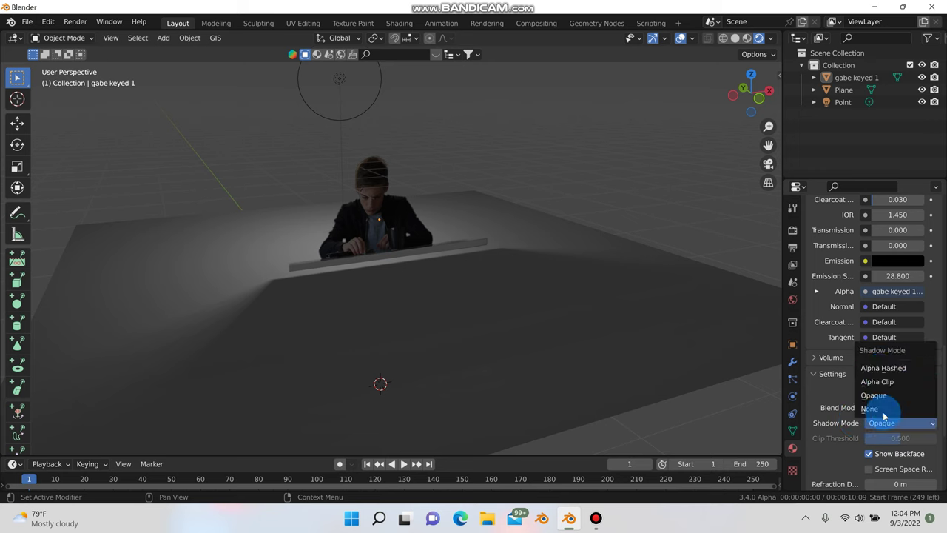
pyautogui.click(880, 372)
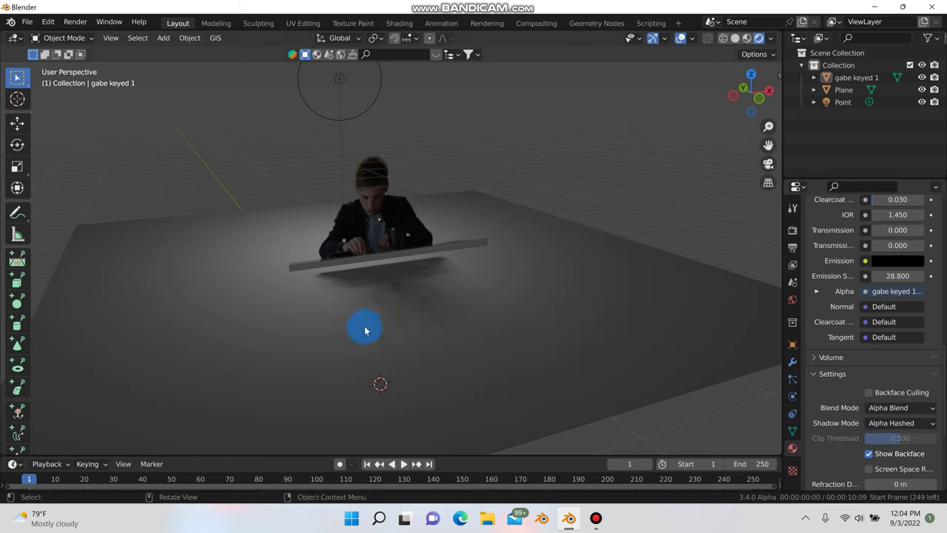
pyautogui.click(869, 423)
pyautogui.click(873, 394)
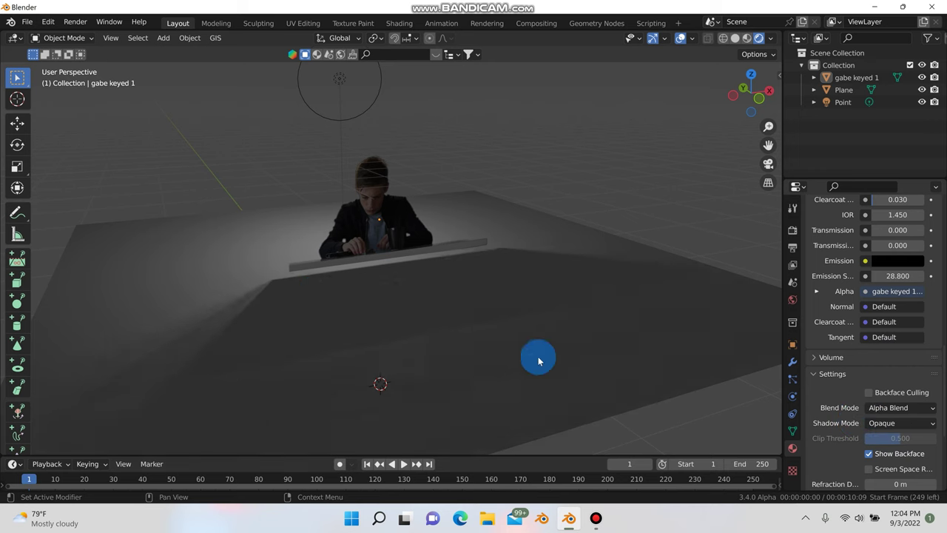
# Settle on Alpha Hashed shadows, compare the actor's shadow, and switch to Material Preview shading.
pyautogui.moveTo(306, 296); pyautogui.dragTo(931, 437, button='middle')
pyautogui.click(917, 423)
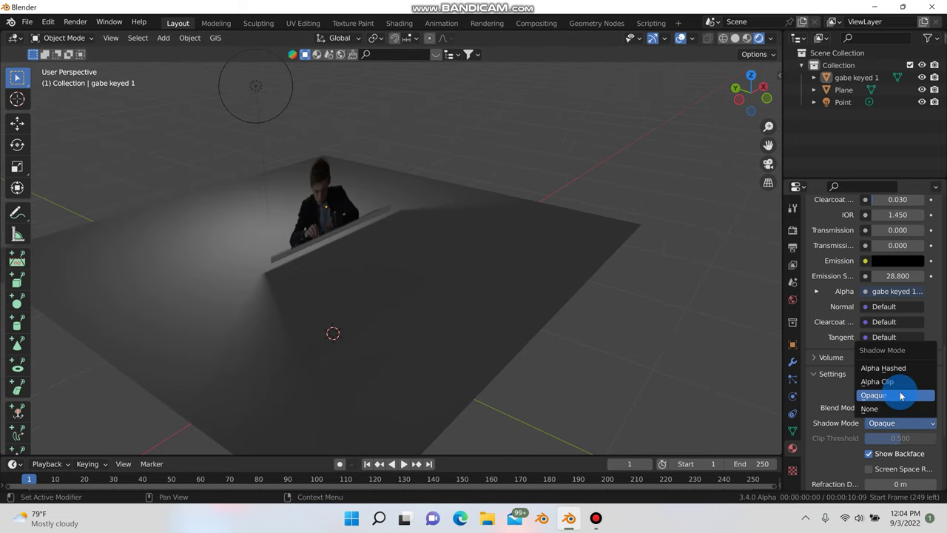
pyautogui.click(898, 370)
pyautogui.moveTo(444, 340); pyautogui.dragTo(345, 265, button='middle')
pyautogui.moveTo(492, 204)
pyautogui.mouseDown(button='middle')
pyautogui.moveTo(396, 165)
pyautogui.moveTo(406, 296)
pyautogui.moveTo(365, 282)
pyautogui.moveTo(413, 324)
pyautogui.mouseUp(button='middle')
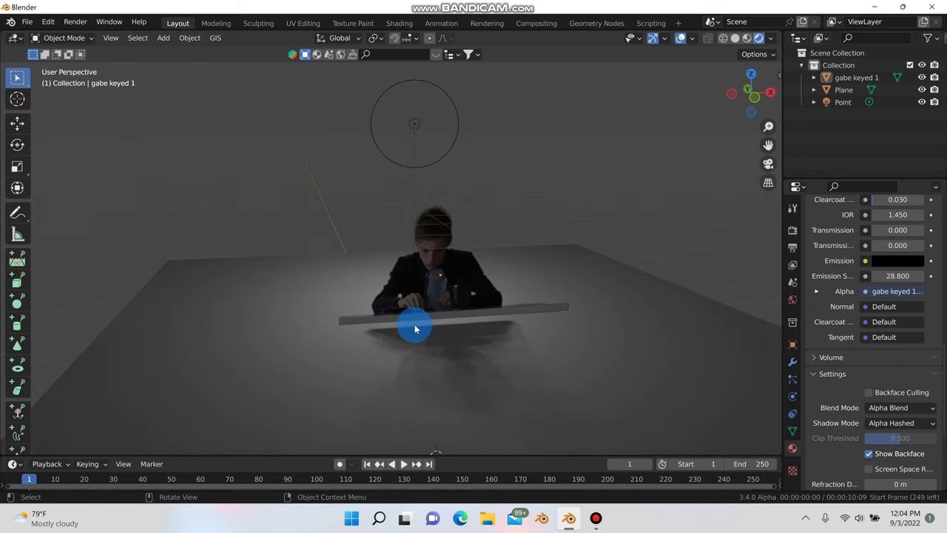
pyautogui.moveTo(505, 335); pyautogui.dragTo(725, 68, button='middle')
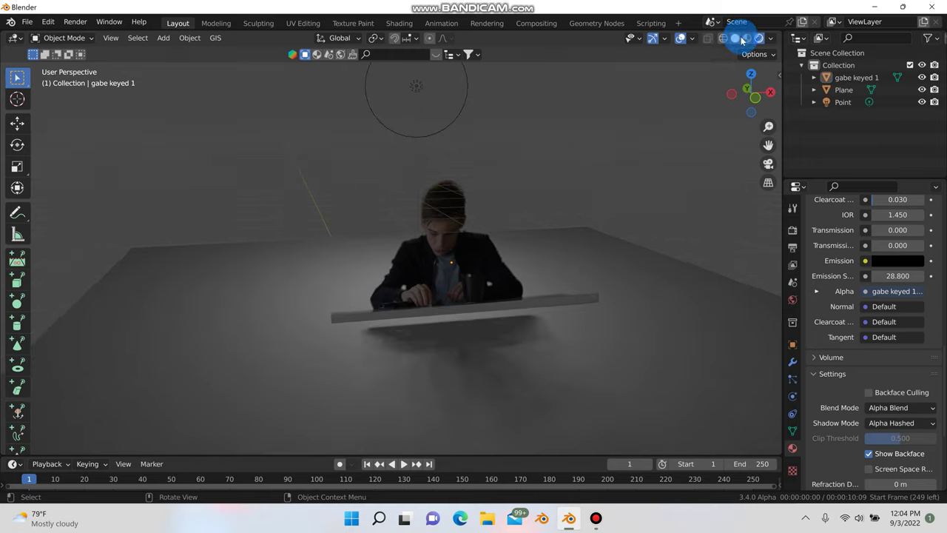
pyautogui.click(747, 38)
pyautogui.moveTo(666, 118)
pyautogui.mouseDown(button='middle')
pyautogui.moveTo(512, 251)
pyautogui.moveTo(390, 275)
pyautogui.moveTo(382, 264)
pyautogui.mouseUp(button='middle')
# In the Shading workspace, delete the floor Plane and snap to front view.
pyautogui.click(363, 202)
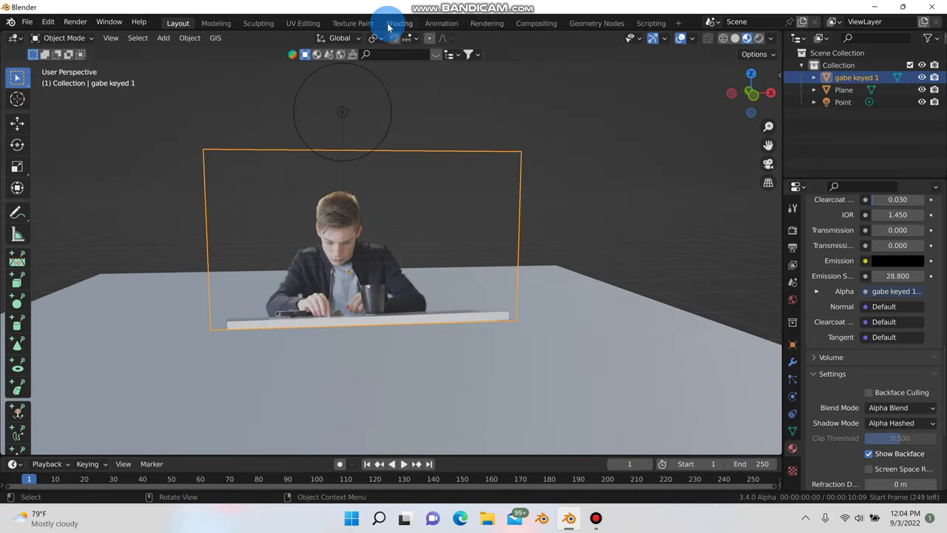
pyautogui.click(398, 23)
pyautogui.scroll(-3, 434, 169)
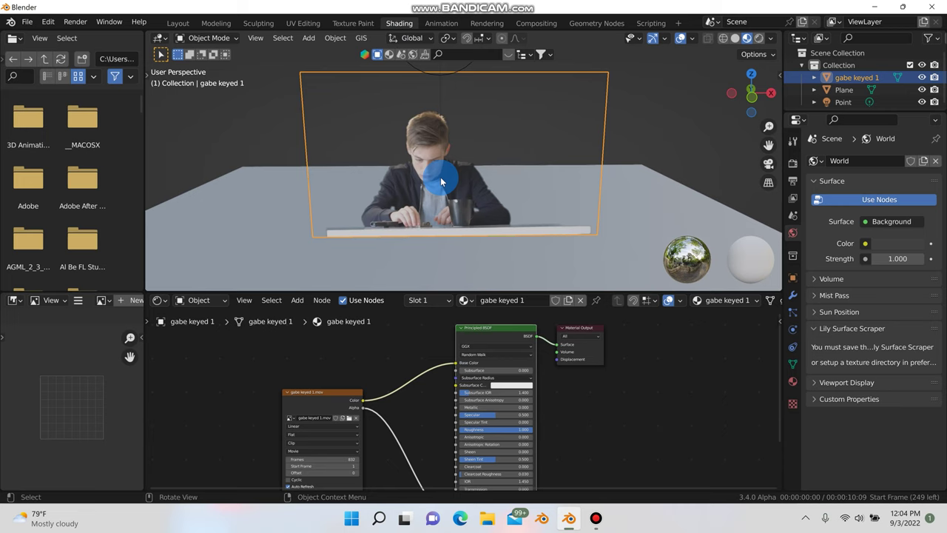
pyautogui.click(658, 226)
pyautogui.press('Delete')
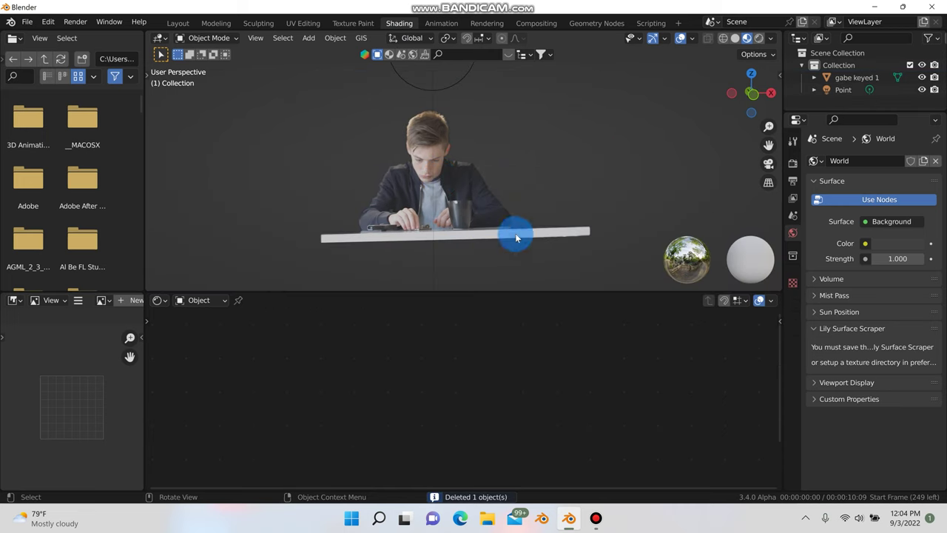
pyautogui.moveTo(433, 195)
pyautogui.mouseDown(button='middle')
pyautogui.moveTo(429, 185)
pyautogui.moveTo(417, 195)
pyautogui.mouseUp(button='middle')
pyautogui.press('KP_1')
# Select the gabe keyed 1 plane and bring its material nodes into view.
pyautogui.click(418, 196)
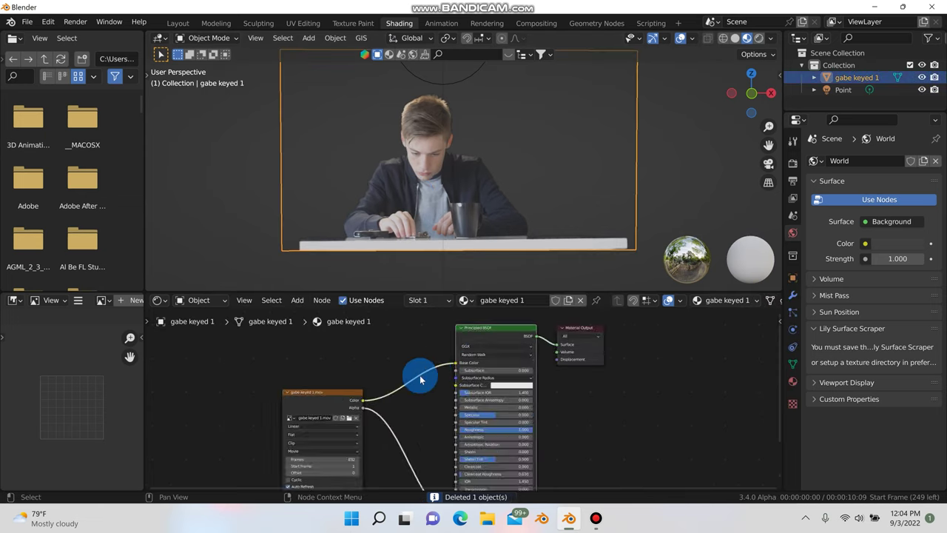
pyautogui.moveTo(406, 378); pyautogui.dragTo(431, 350, button='middle')
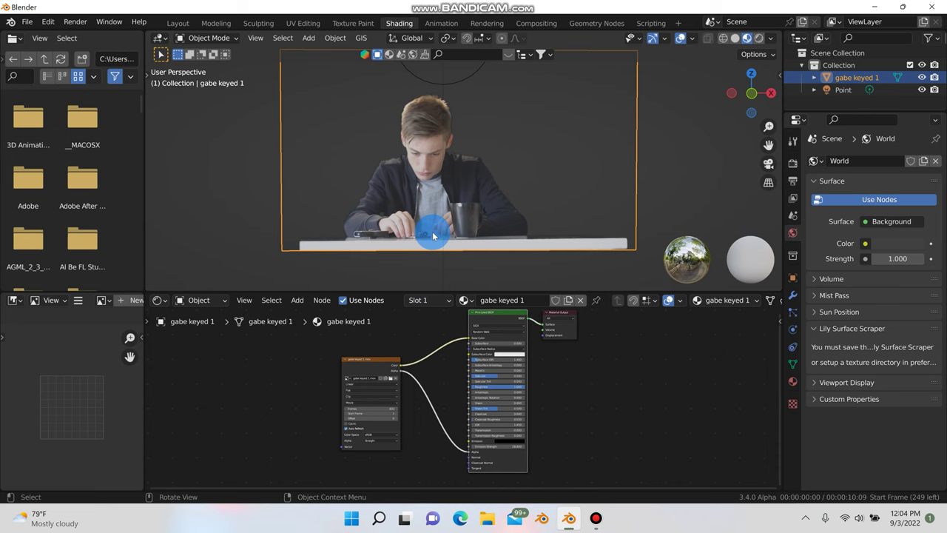
pyautogui.scroll(1, 303, 349)
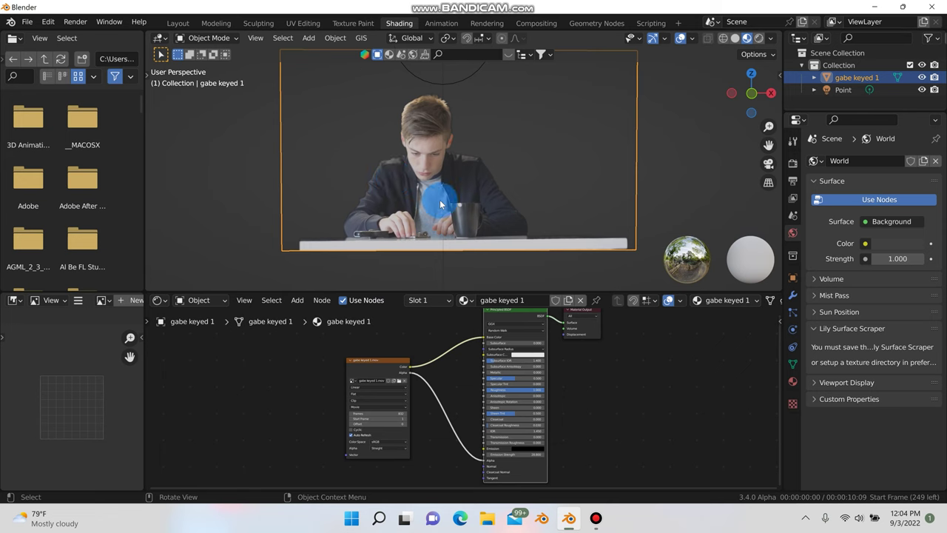
pyautogui.click(472, 301)
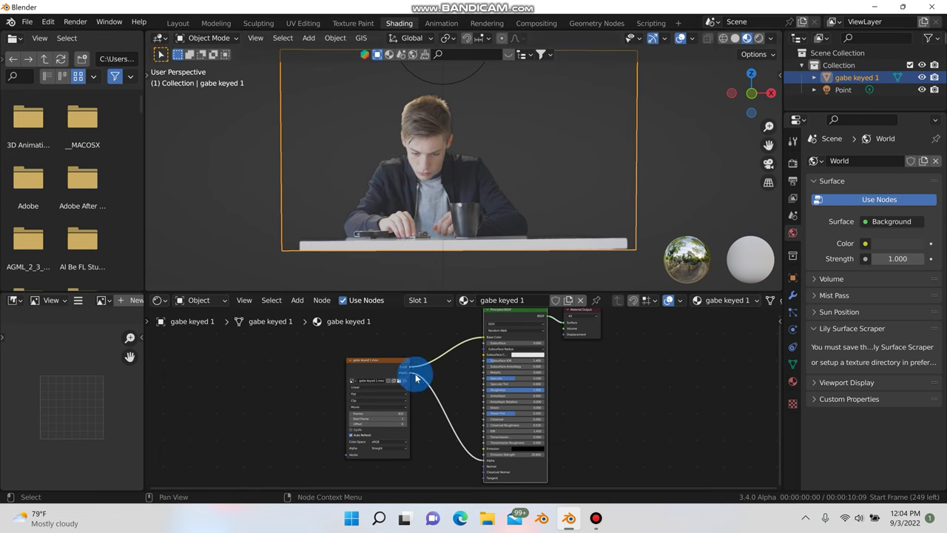
pyautogui.scroll(2, 410, 352)
pyautogui.keyDown('ctrl'); pyautogui.hscroll(3, 415, 360); pyautogui.keyUp('ctrl')
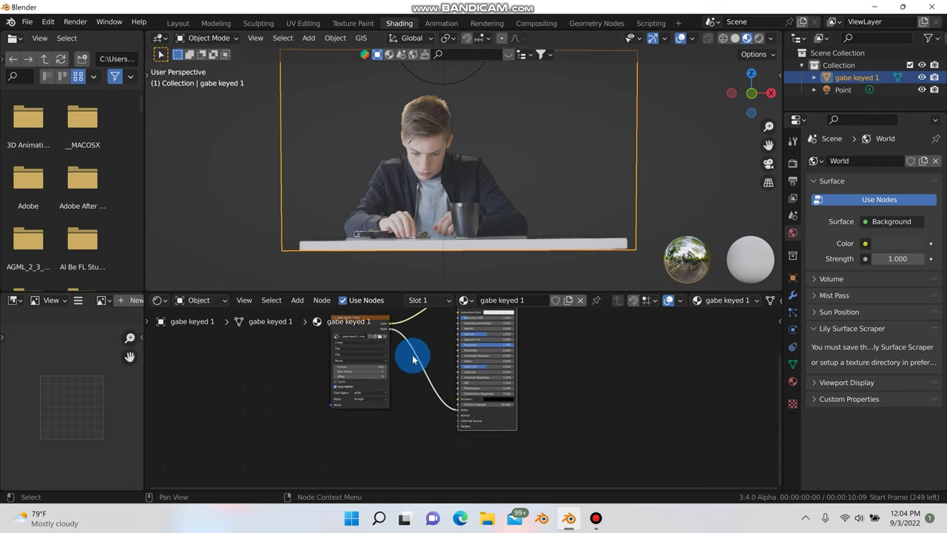
# Add a Bump node and link its Normal output to the Principled BSDF Normal.
pyautogui.hotkey('shift', 'a')
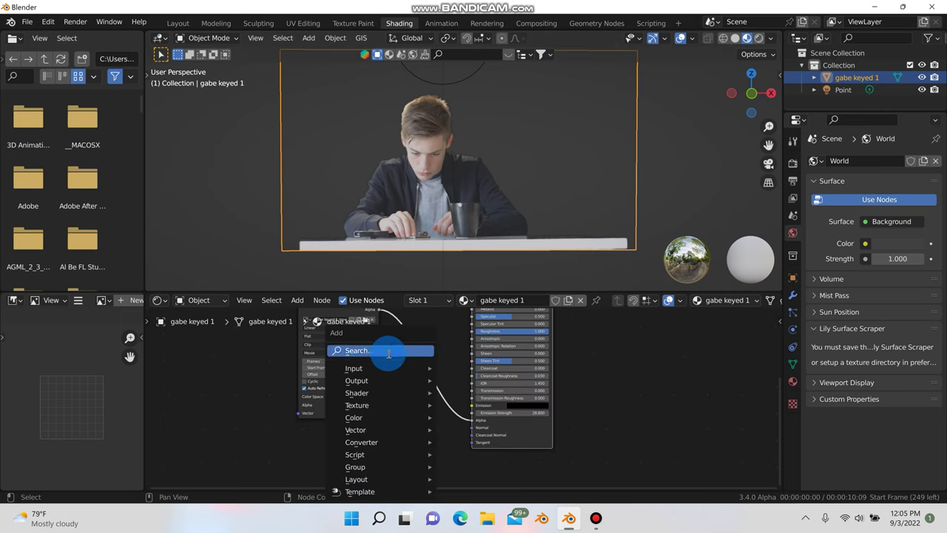
pyautogui.click(392, 349)
pyautogui.write('bump')
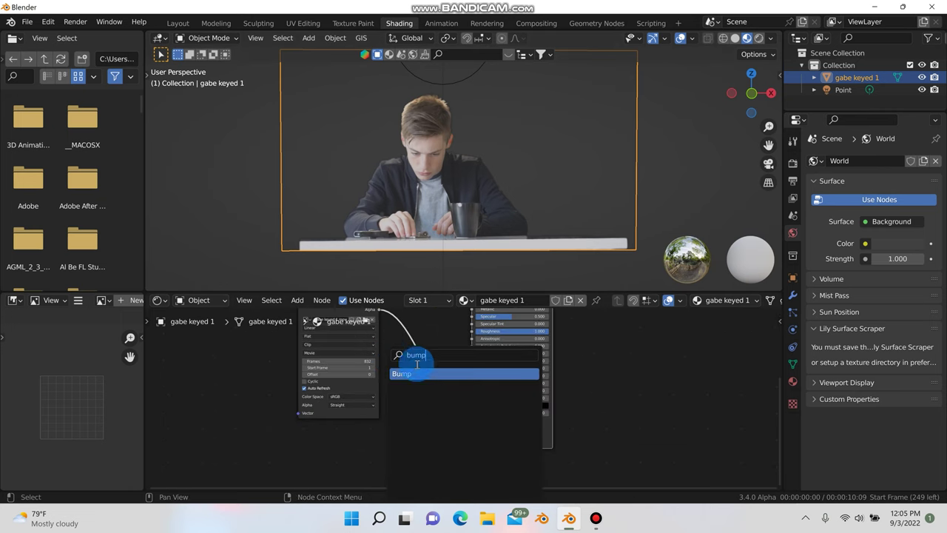
pyautogui.click(407, 373)
pyautogui.click(436, 448)
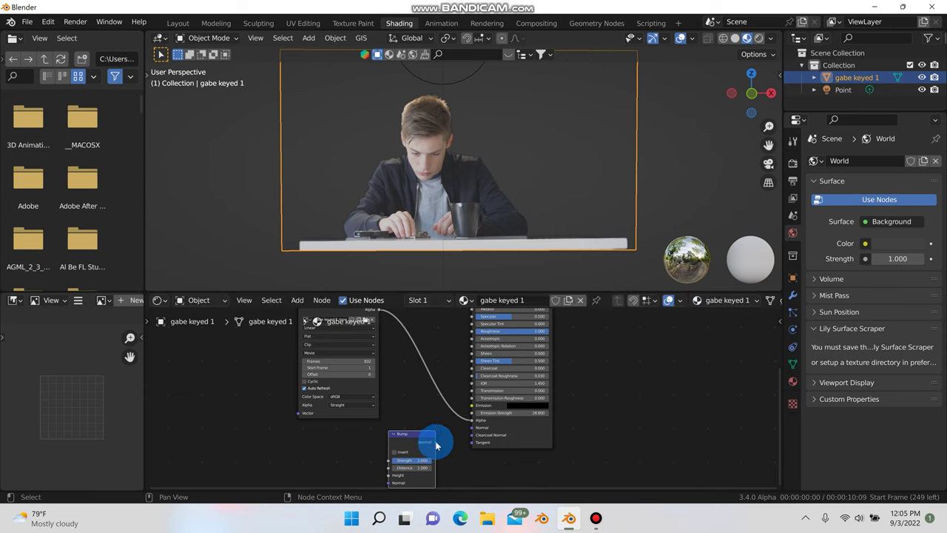
pyautogui.moveTo(436, 444); pyautogui.dragTo(471, 430)
pyautogui.scroll(-2, 444, 413)
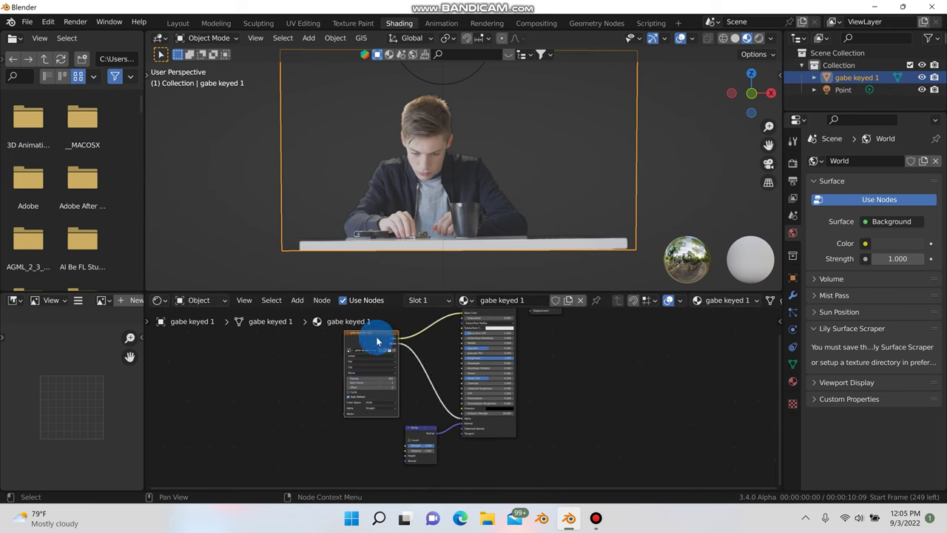
# Duplicate the gabe keyed 1.mov texture node and feed its Color into Bump Height.
pyautogui.hotkey('shift', 'd')
pyautogui.click(362, 447)
pyautogui.scroll(2, 398, 454)
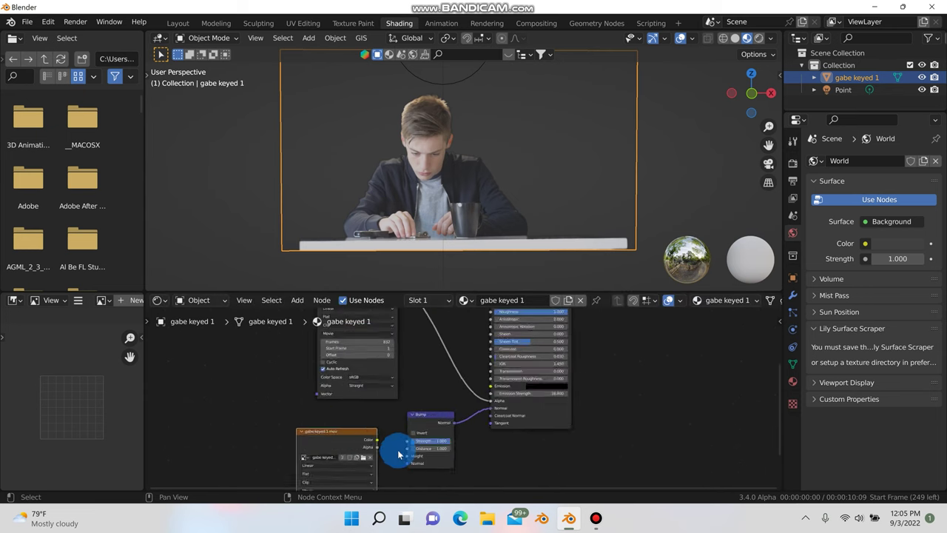
pyautogui.scroll(3, 398, 455)
pyautogui.moveTo(363, 433); pyautogui.dragTo(414, 458)
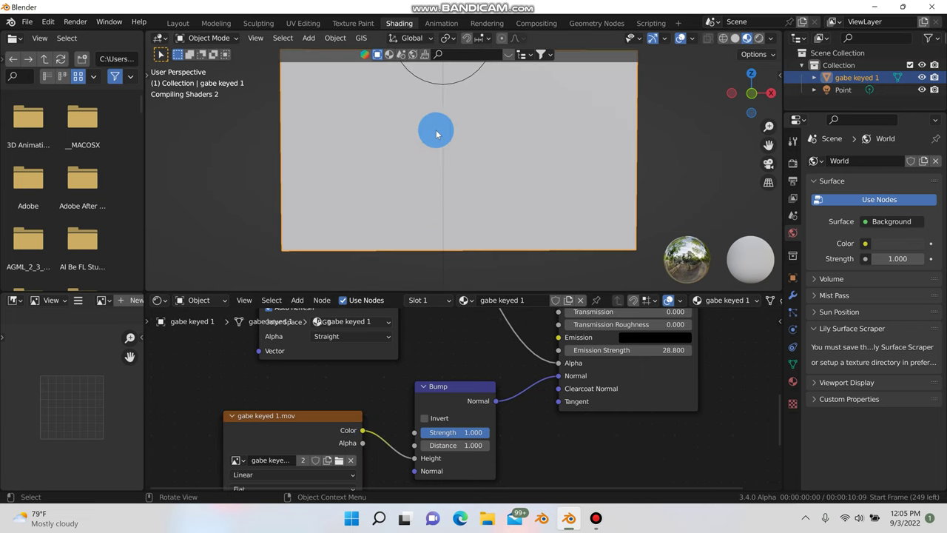
pyautogui.scroll(7, 435, 140)
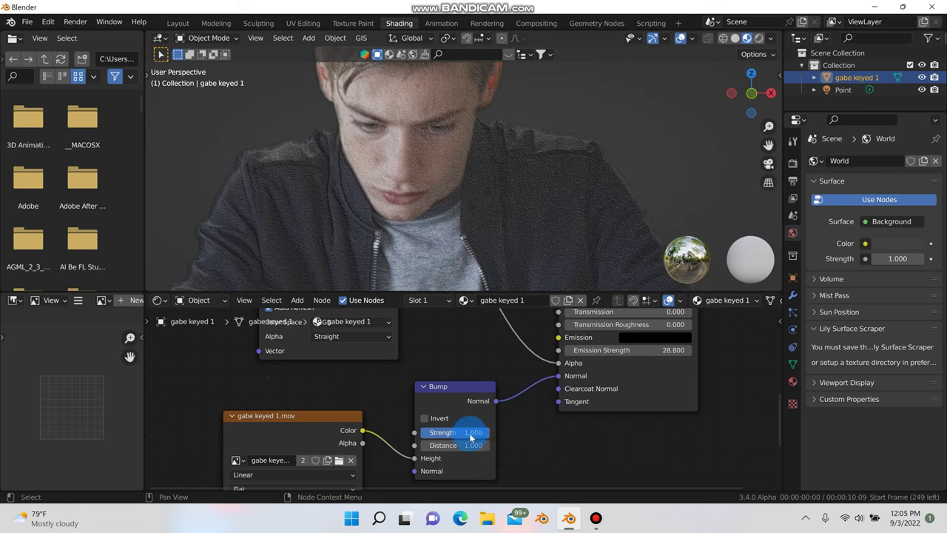
# Lower the Bump node's strength and inspect the effect on the keyed video plane.
pyautogui.moveTo(455, 432); pyautogui.dragTo(433, 432)
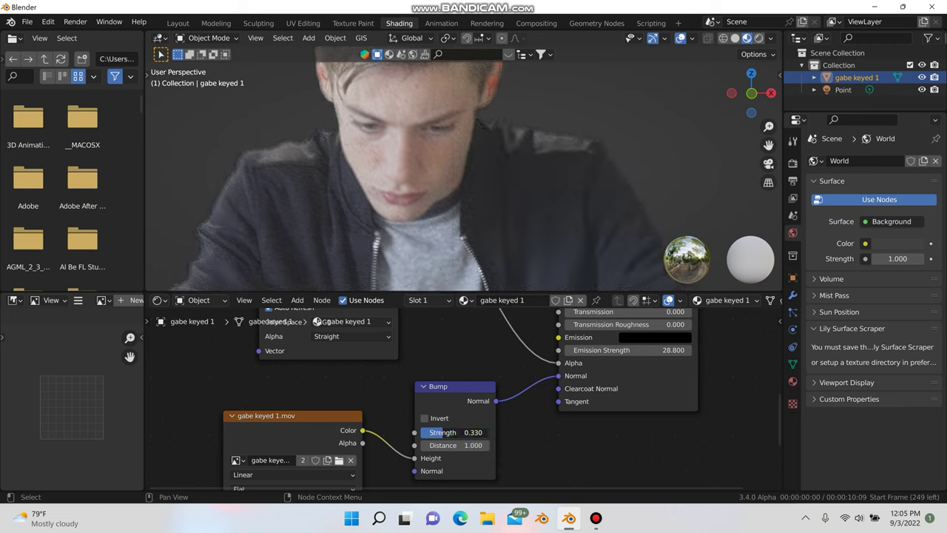
pyautogui.moveTo(250, 123); pyautogui.dragTo(351, 175, button='middle')
pyautogui.scroll(-5, 354, 176)
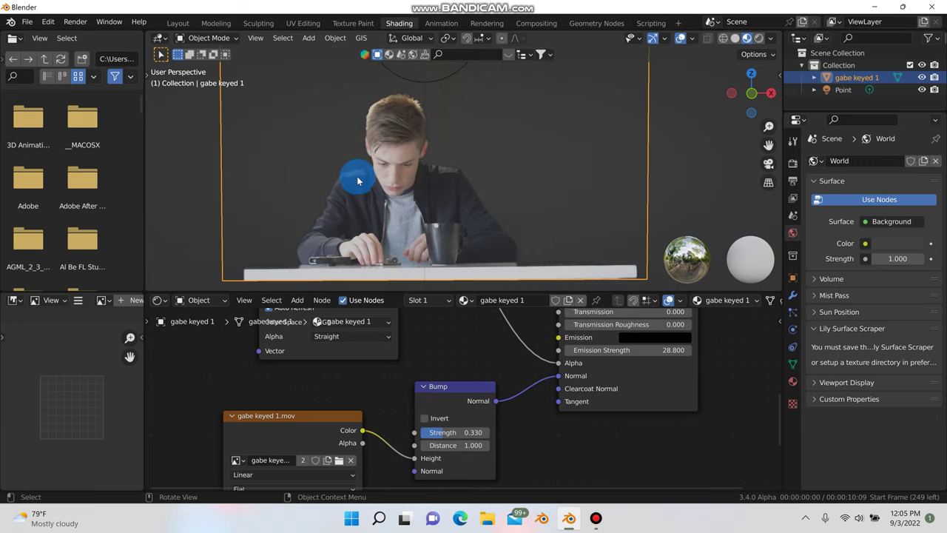
pyautogui.scroll(7, 361, 151)
pyautogui.scroll(-7, 368, 168)
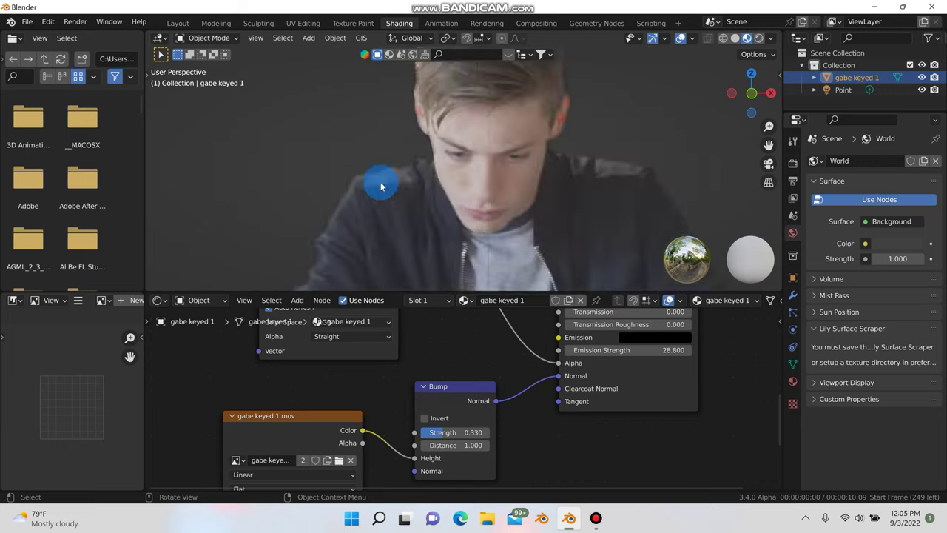
pyautogui.scroll(1, 389, 184)
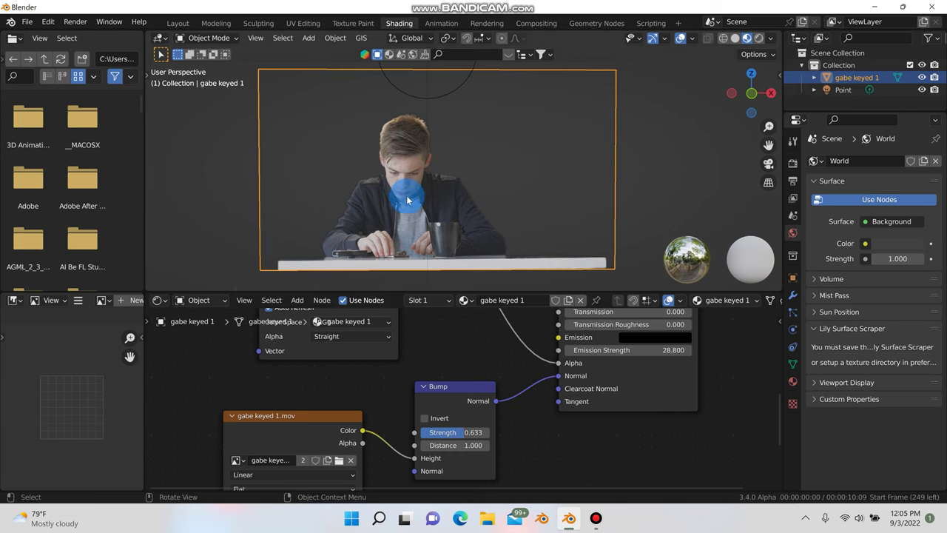
pyautogui.scroll(5, 406, 185)
pyautogui.scroll(-5, 406, 175)
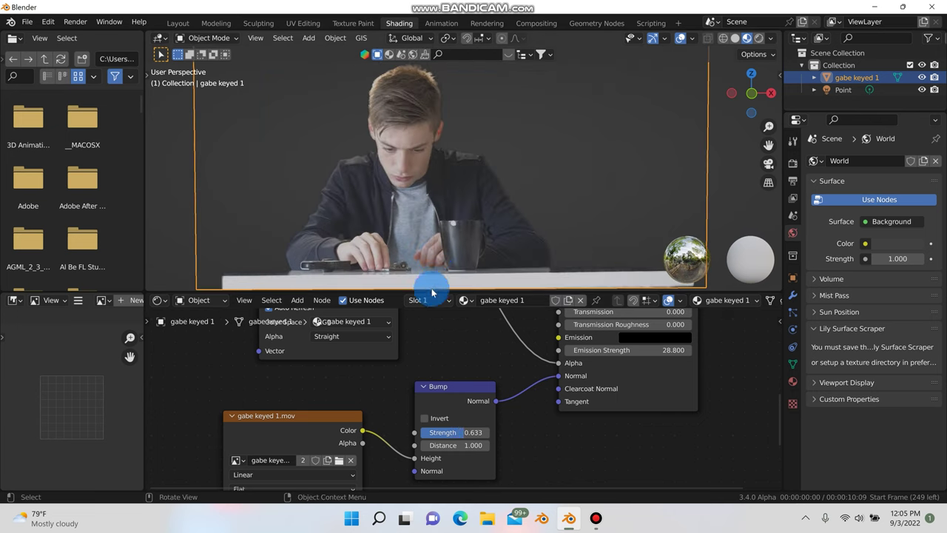
# Reposition the Bump node and set its Strength to 0.600, keeping Distance at 1.000.
pyautogui.moveTo(457, 427); pyautogui.dragTo(494, 428)
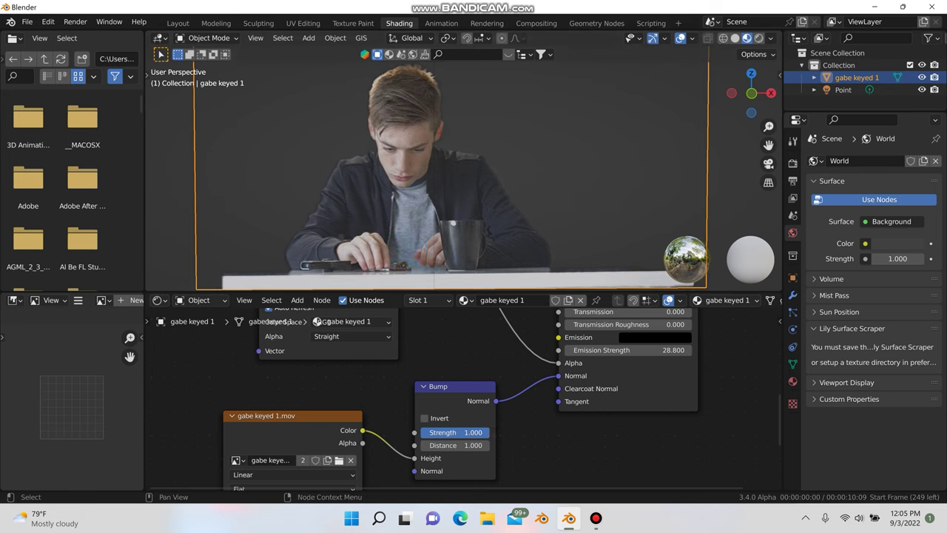
pyautogui.press('g')
pyautogui.click(463, 438)
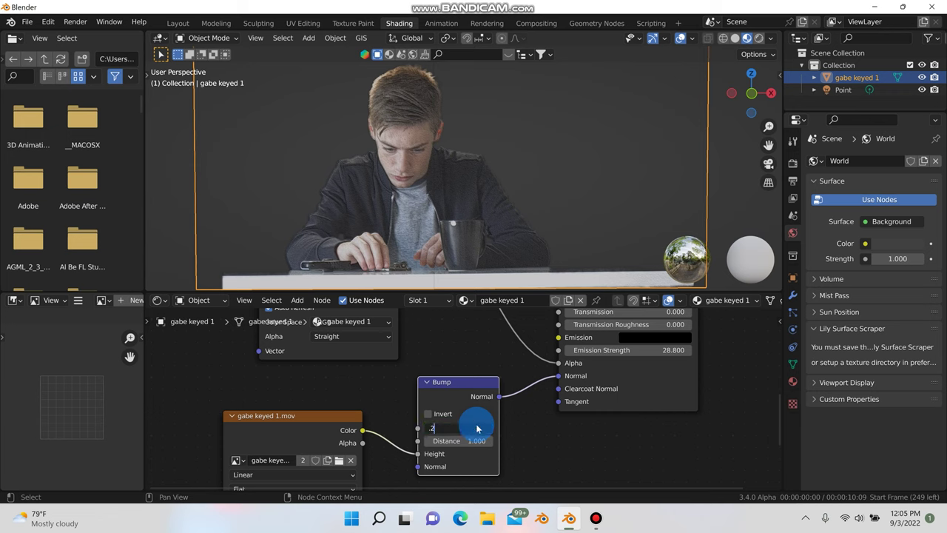
pyautogui.press('Return')
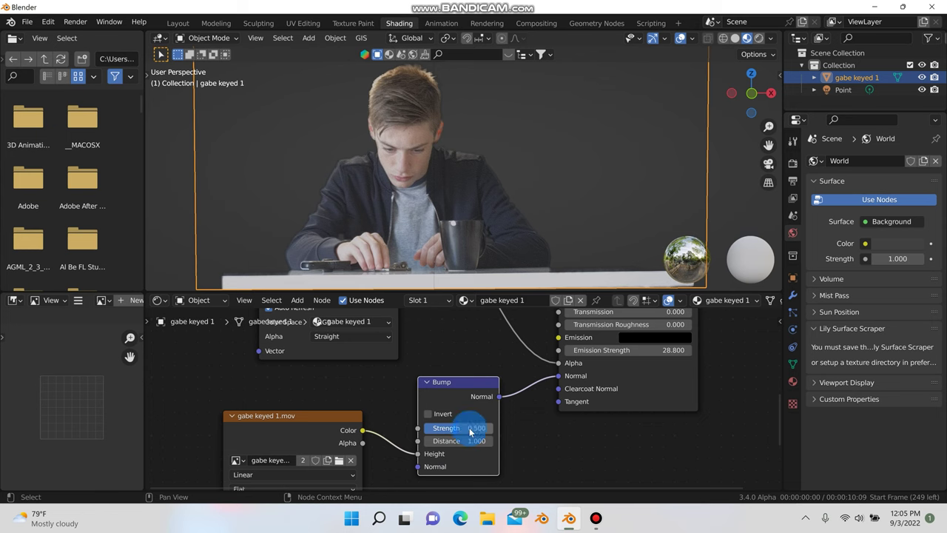
pyautogui.click(471, 430)
pyautogui.moveTo(471, 431); pyautogui.dragTo(519, 403)
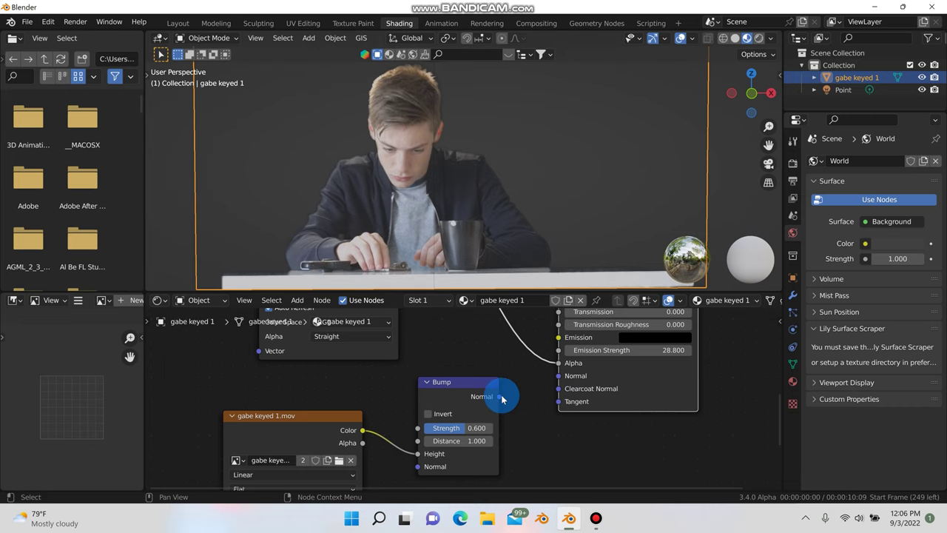
# Link the Bump node's Normal output to the Principled BSDF Normal and zoom out to check.
pyautogui.moveTo(502, 400); pyautogui.dragTo(558, 376)
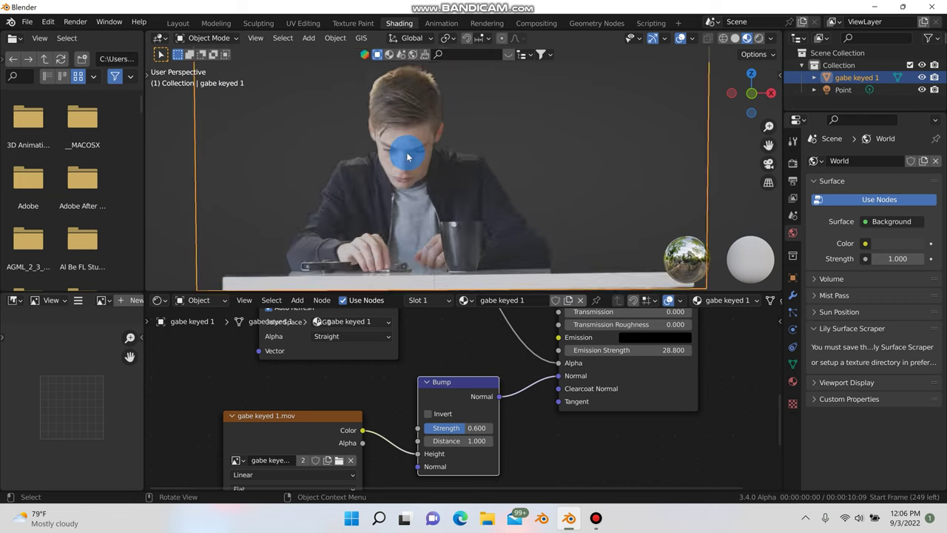
pyautogui.scroll(-3, 406, 152)
pyautogui.click(614, 165)
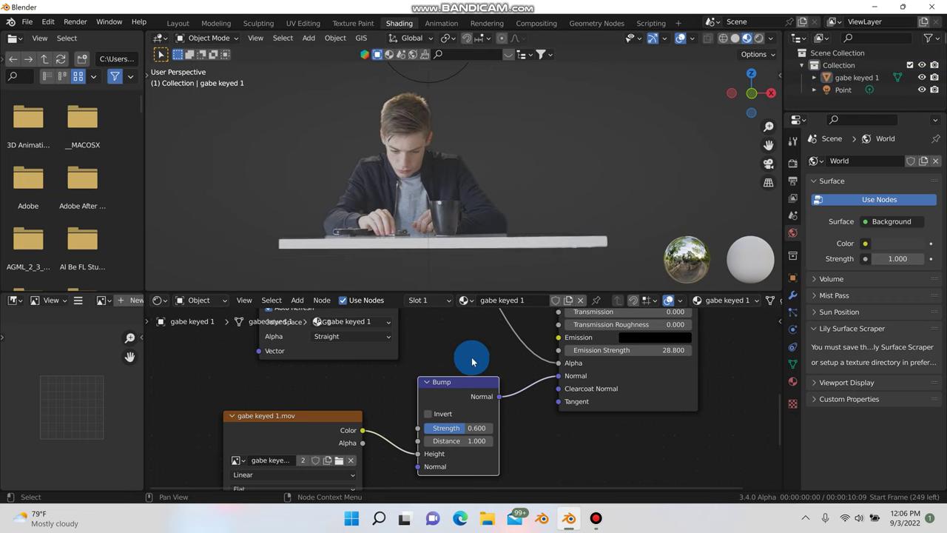
pyautogui.scroll(-2, 468, 357)
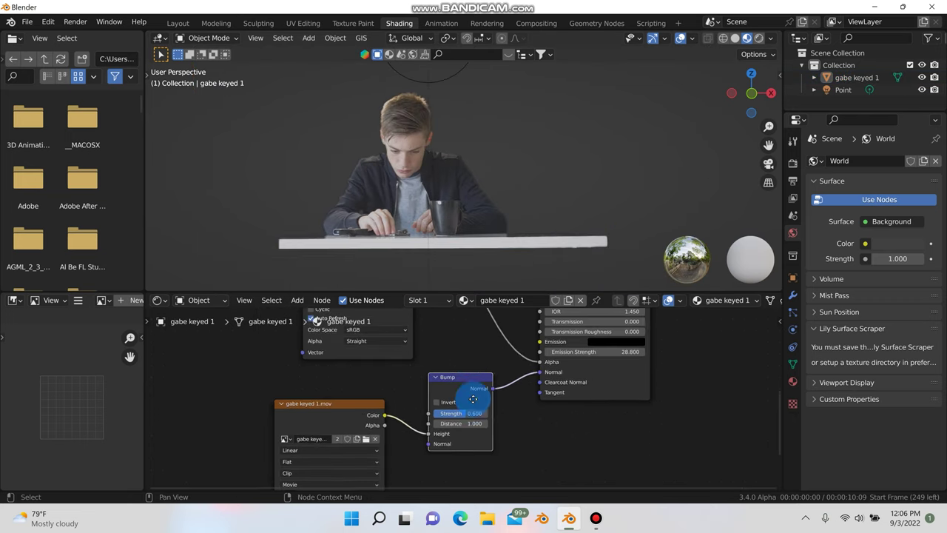
pyautogui.keyDown('shift'); pyautogui.scroll(2, 472, 396); pyautogui.keyUp('shift')
pyautogui.scroll(-3, 472, 396)
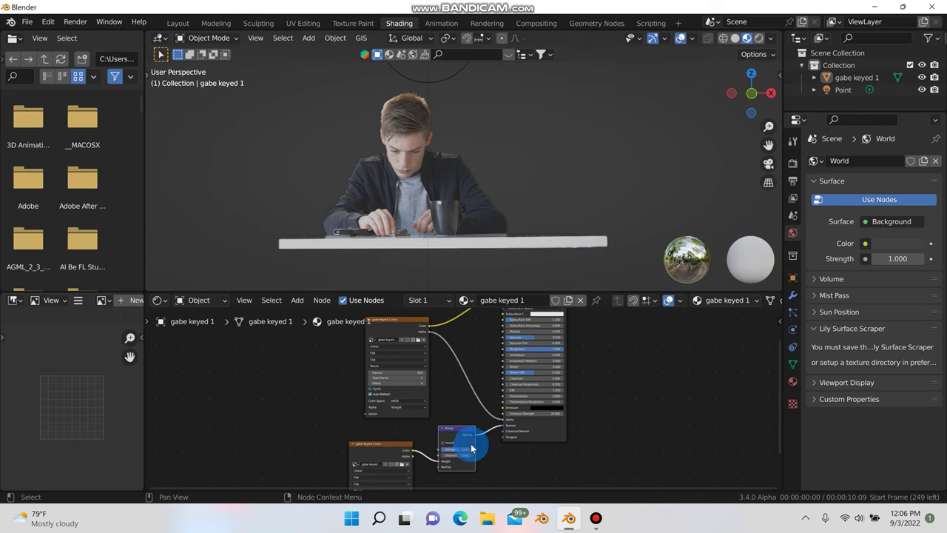
pyautogui.scroll(2, 466, 444)
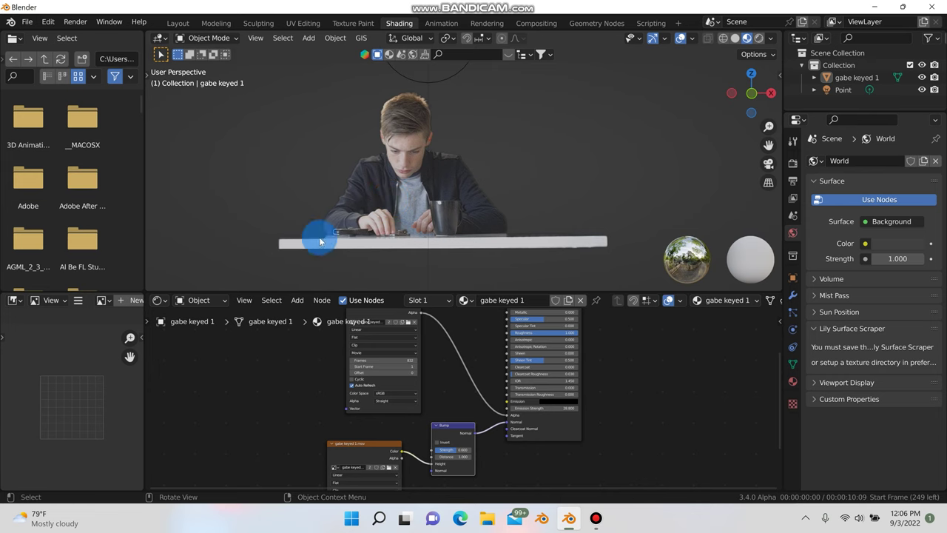
# Return to the Layout workspace, orbit around the lit room, and select the magenta IAP panel.
pyautogui.click(178, 23)
pyautogui.moveTo(419, 353); pyautogui.dragTo(368, 163, button='middle')
pyautogui.moveTo(357, 215); pyautogui.dragTo(450, 302, button='middle')
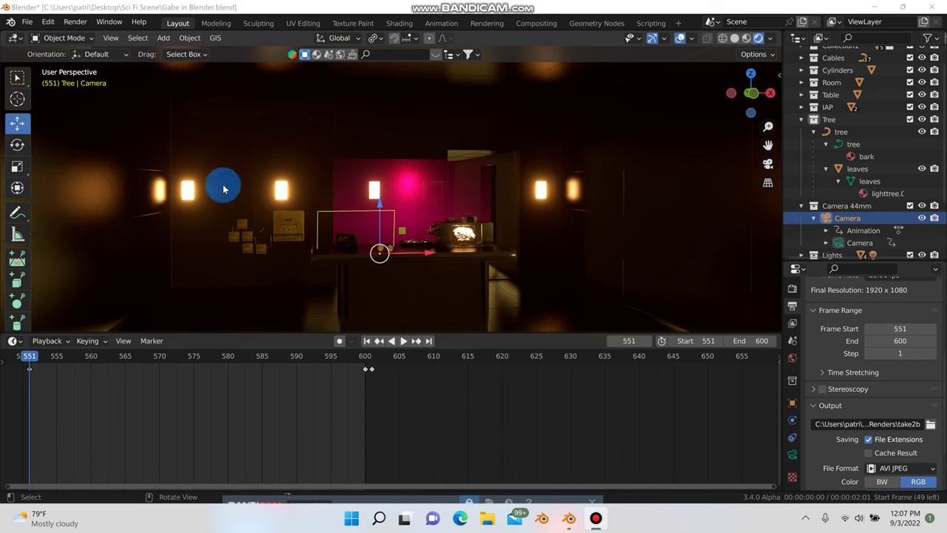
pyautogui.click(393, 193)
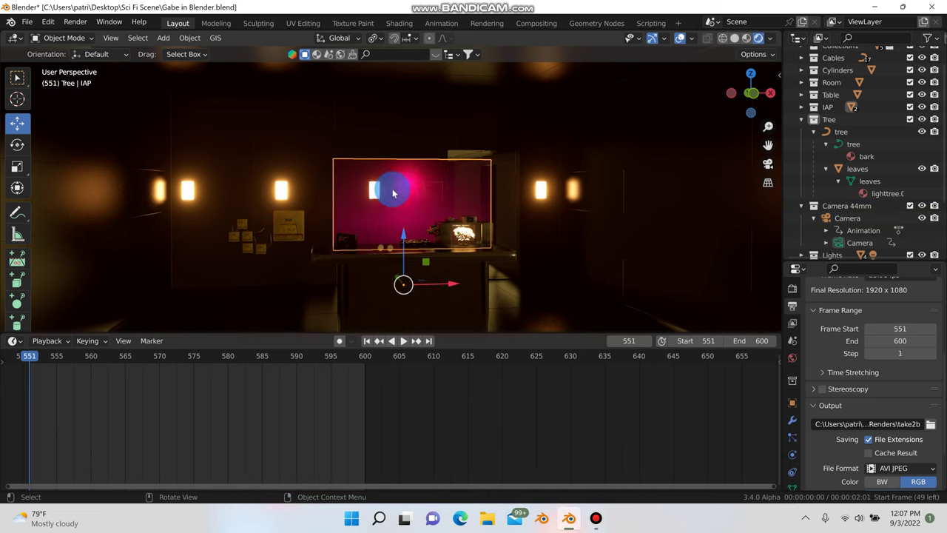
# Save & Reload the blend file, then view the room in Rendered shading.
pyautogui.click(25, 23)
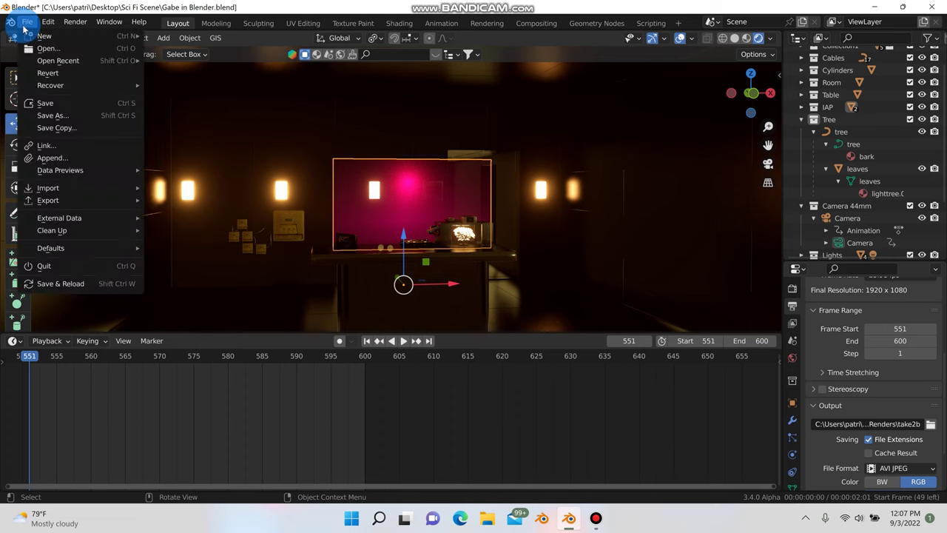
pyautogui.click(99, 289)
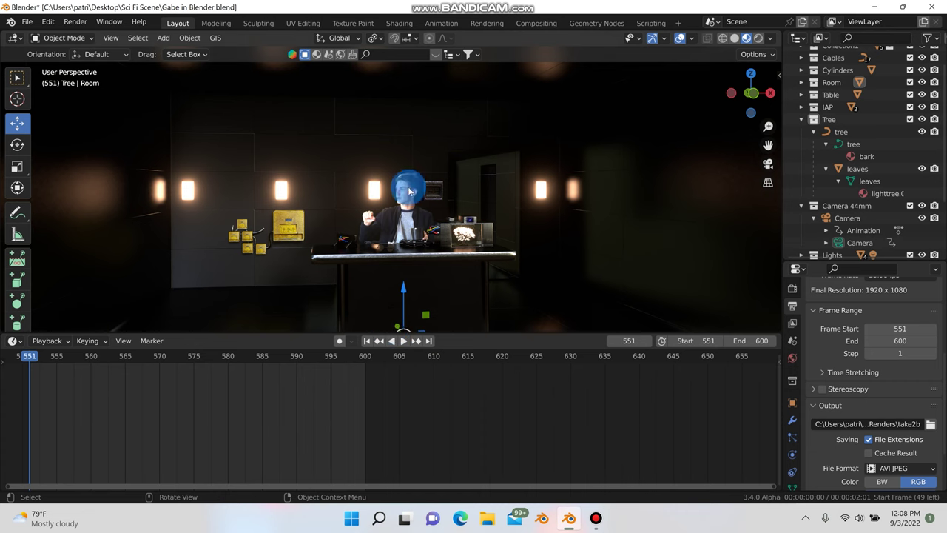
pyautogui.click(875, 8)
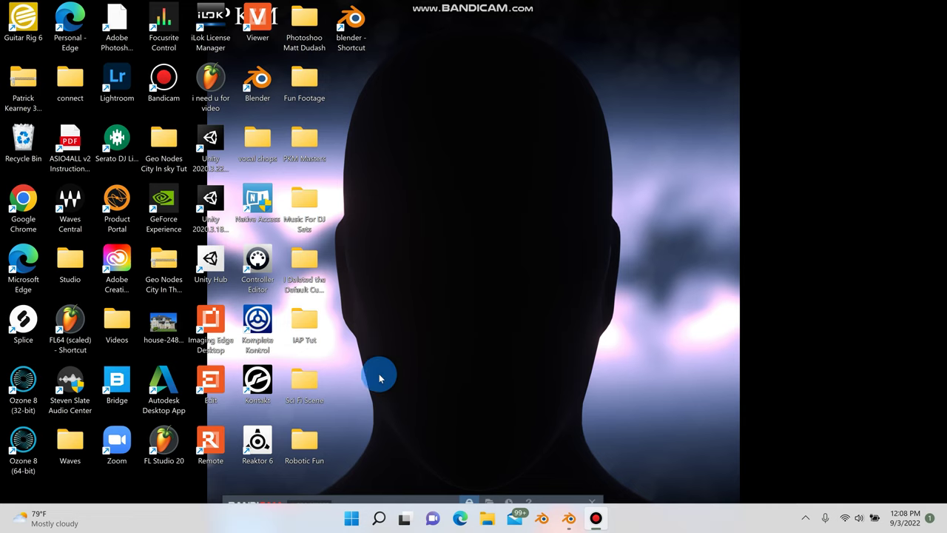
pyautogui.click(571, 520)
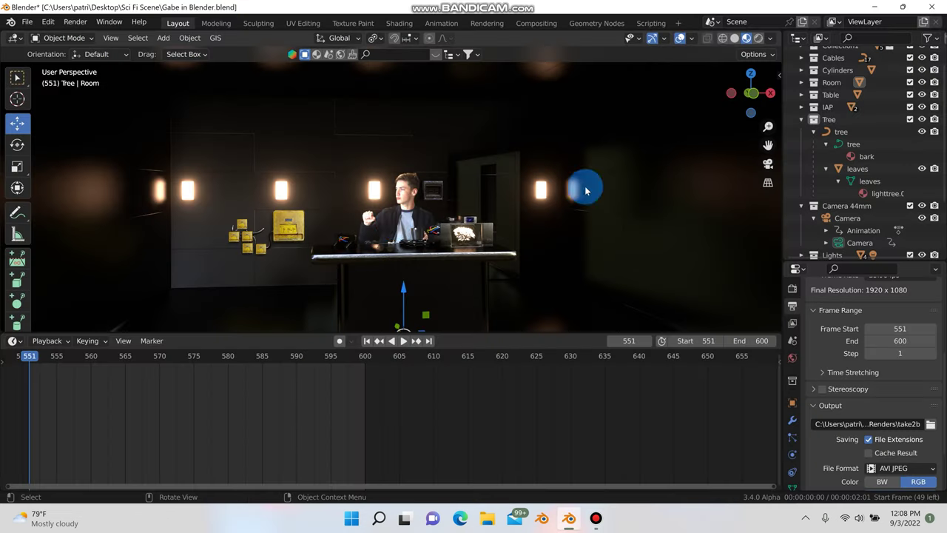
pyautogui.click(758, 39)
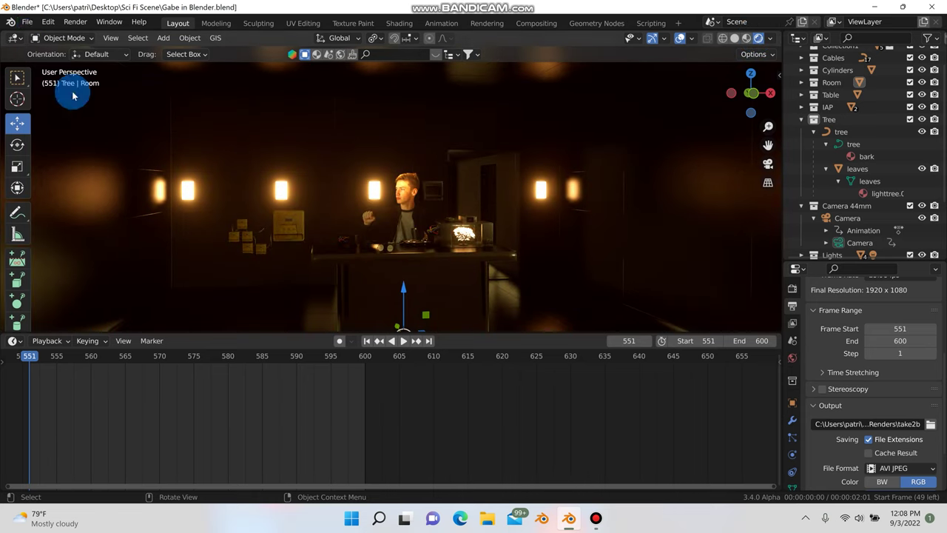
pyautogui.click(28, 23)
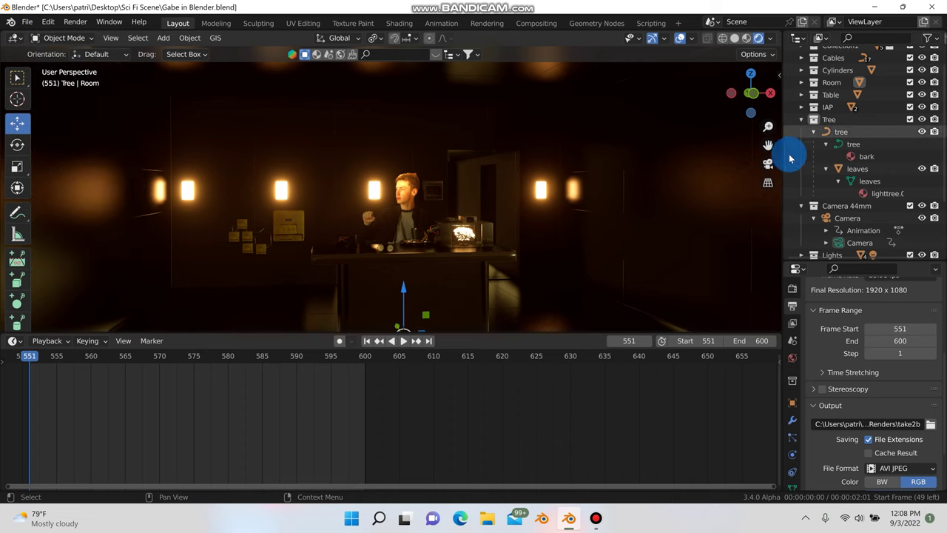
# Show the room as wireframe and orbit around it to see the whole set.
pyautogui.click(726, 39)
pyautogui.moveTo(583, 176)
pyautogui.keyDown('shift'); pyautogui.mouseDown(button='middle')
pyautogui.moveTo(582, 200)
pyautogui.moveTo(766, 296)
pyautogui.mouseUp(button='middle'); pyautogui.keyUp('shift')
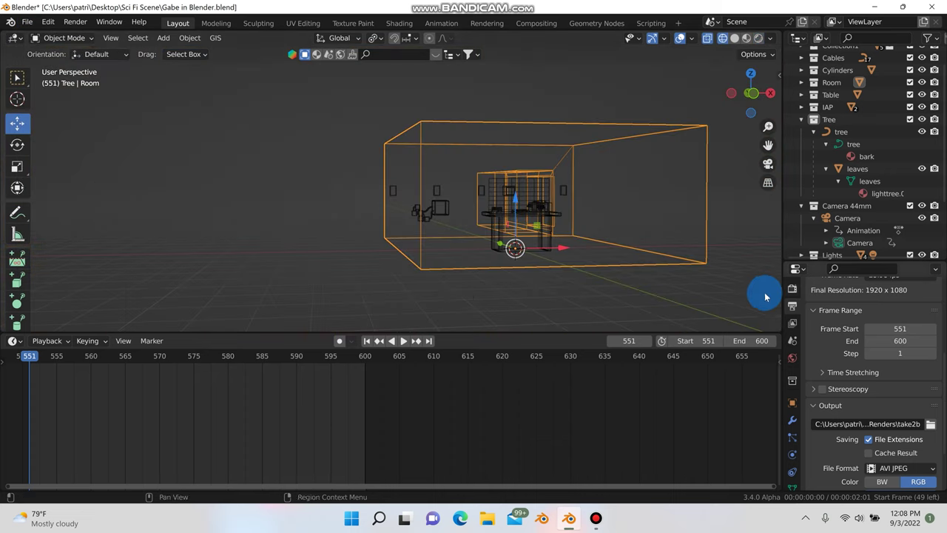
pyautogui.click(622, 282)
pyautogui.moveTo(626, 288); pyautogui.dragTo(441, 172, button='middle')
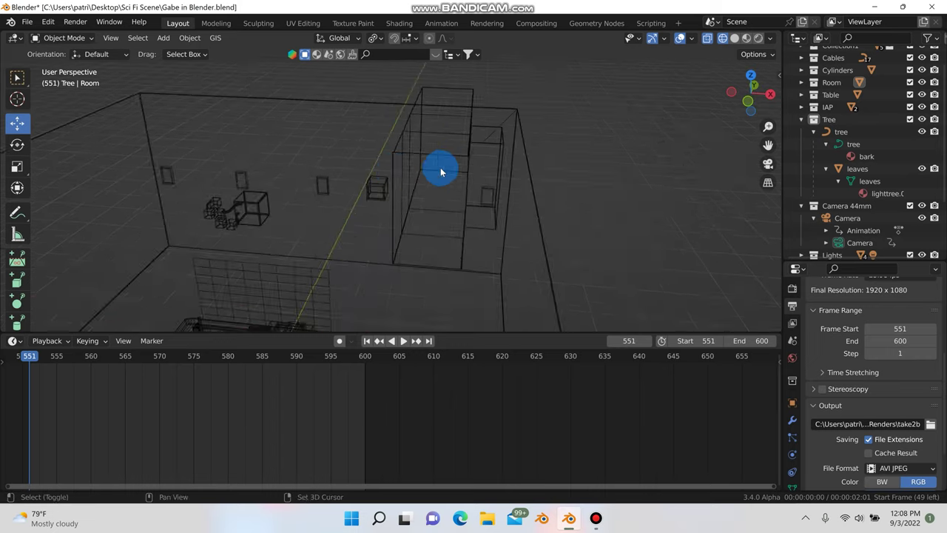
pyautogui.moveTo(505, 172); pyautogui.dragTo(730, 67, button='middle')
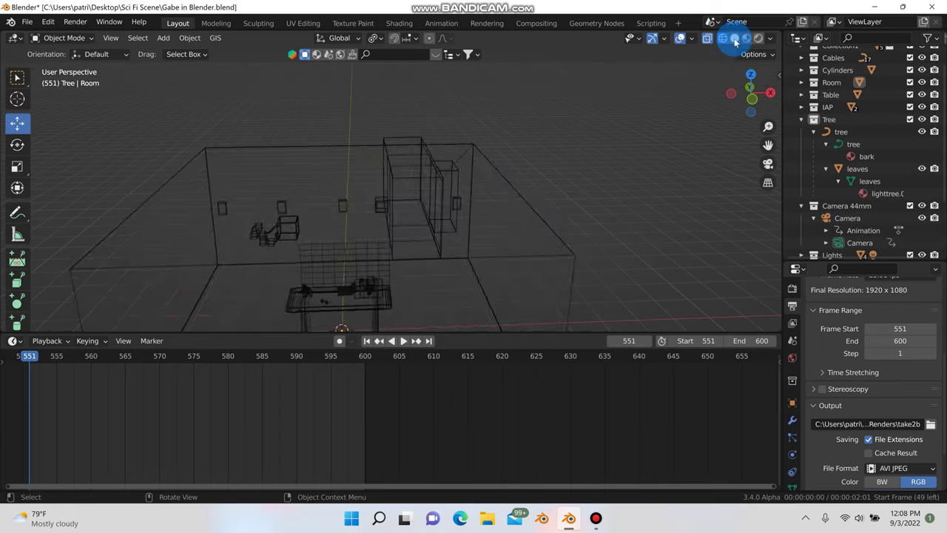
# Switch to Solid shading and zoom around a level front view of the room and desk.
pyautogui.click(735, 39)
pyautogui.moveTo(549, 215); pyautogui.dragTo(437, 188, button='middle')
pyautogui.scroll(4, 510, 208)
pyautogui.scroll(-3, 432, 202)
pyautogui.scroll(5, 431, 186)
pyautogui.scroll(3, 444, 185)
pyautogui.scroll(-6, 447, 185)
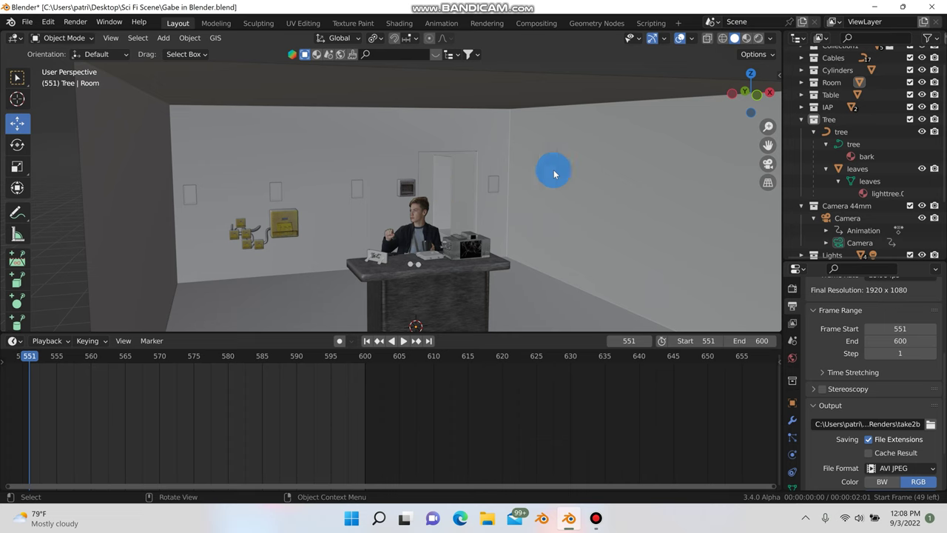
# Hide the Room collection, then orbit around the desk, actor, cables and yellow meter boxes.
pyautogui.click(909, 83)
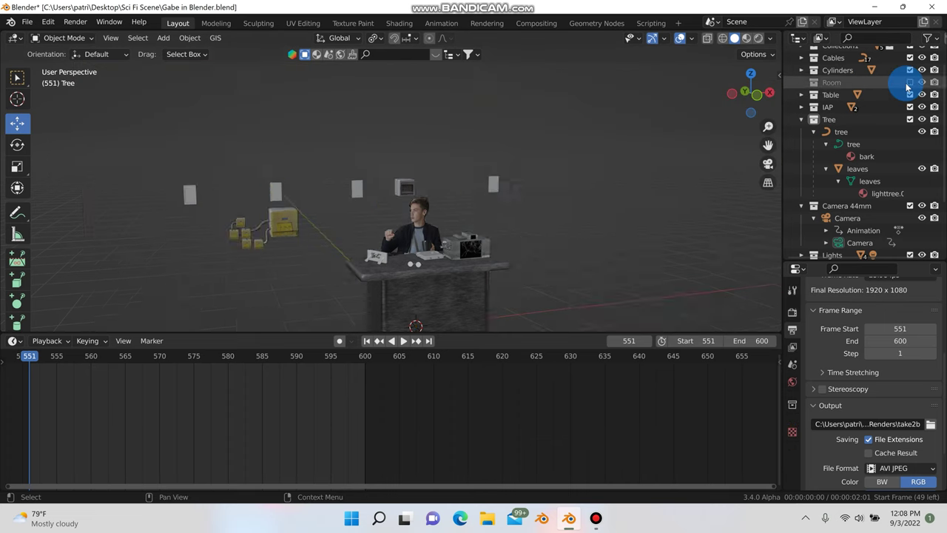
pyautogui.moveTo(498, 201); pyautogui.dragTo(233, 210, button='middle')
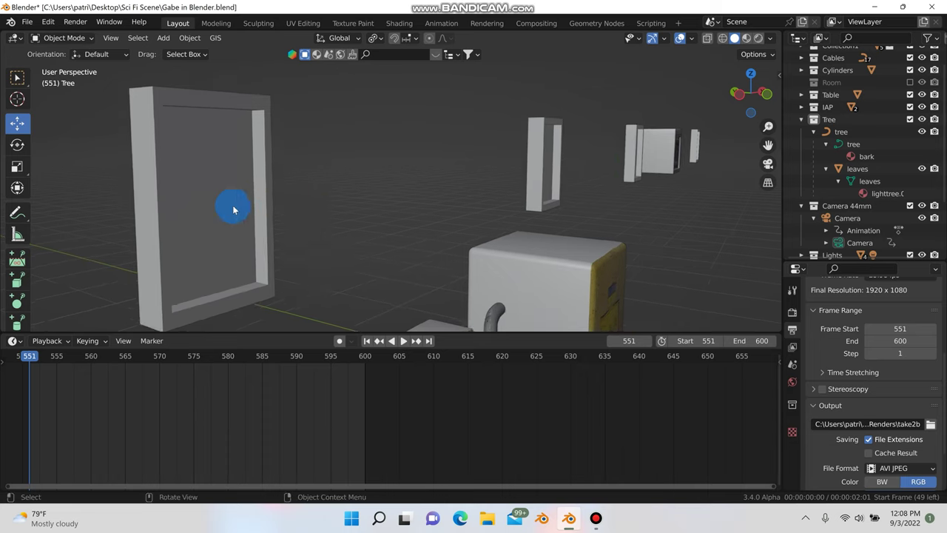
pyautogui.moveTo(565, 149); pyautogui.dragTo(540, 188, button='middle')
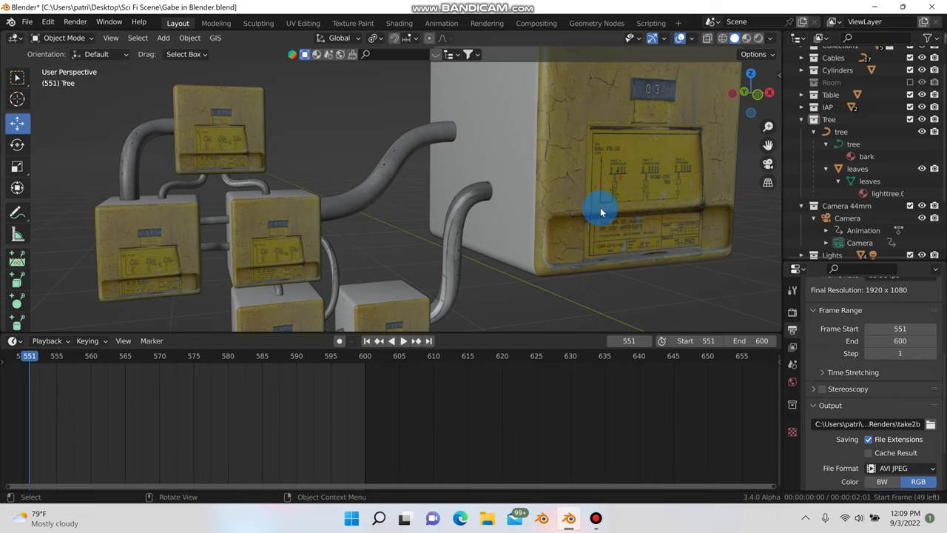
pyautogui.moveTo(601, 212); pyautogui.dragTo(797, 69, button='middle')
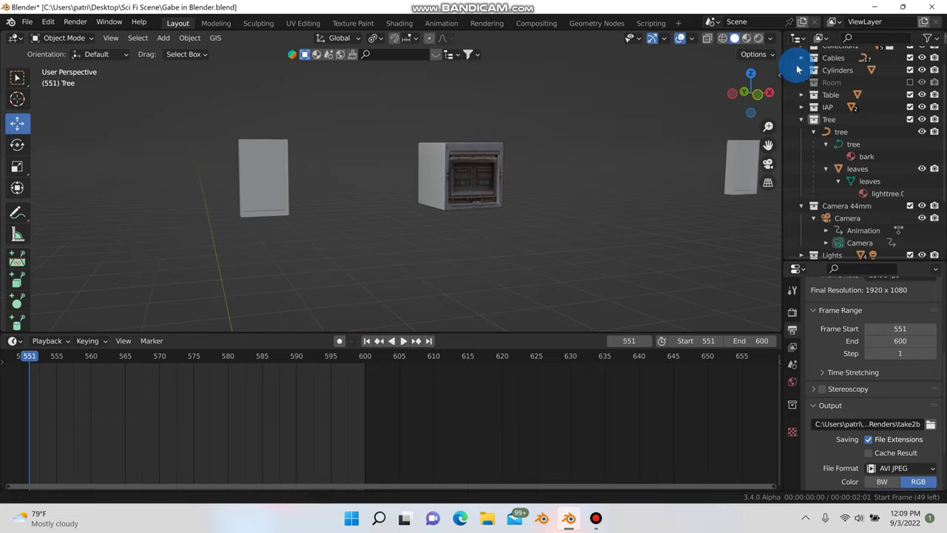
pyautogui.moveTo(617, 122); pyautogui.dragTo(604, 127, button='middle')
pyautogui.moveTo(495, 190); pyautogui.dragTo(325, 222, button='middle')
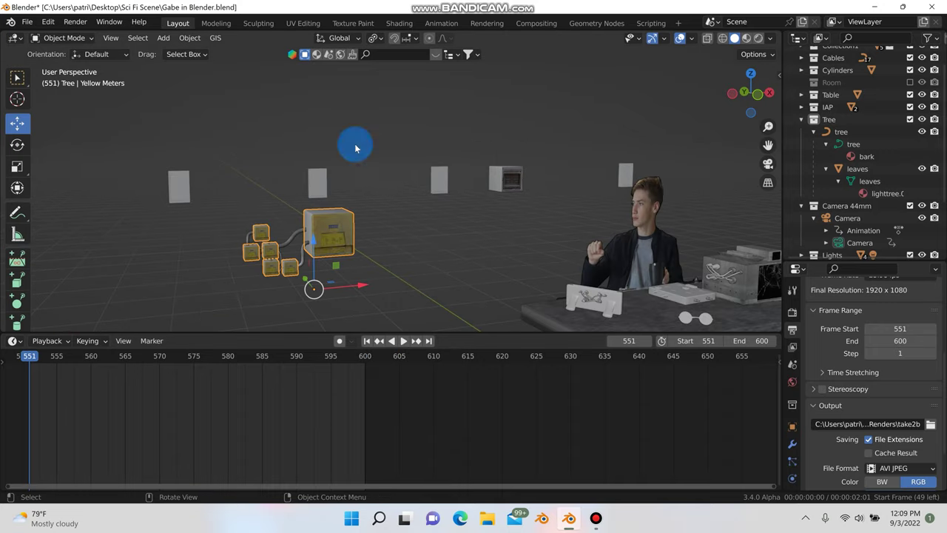
pyautogui.click(399, 25)
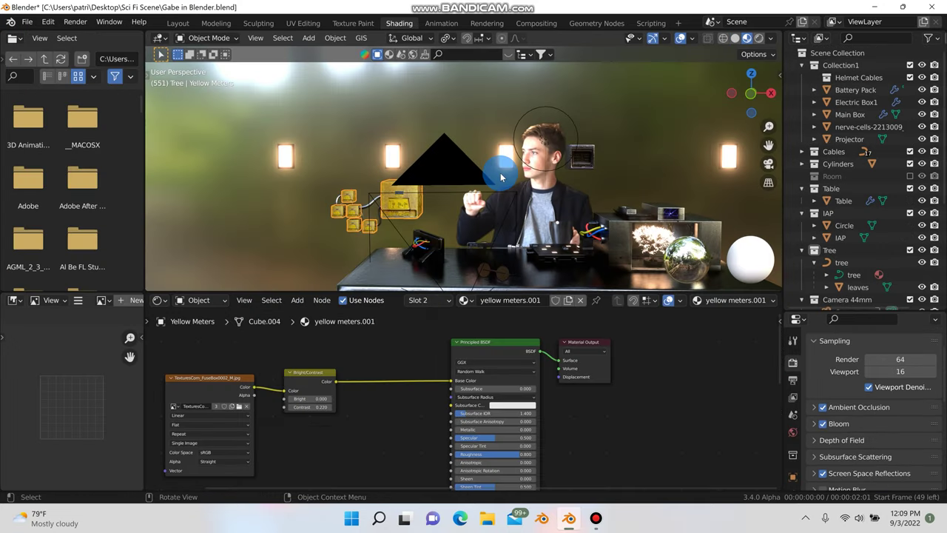
pyautogui.moveTo(501, 178); pyautogui.dragTo(284, 394, button='middle')
pyautogui.keyDown('ctrl'); pyautogui.moveTo(489, 251); pyautogui.dragTo(444, 181, button='middle'); pyautogui.keyUp('ctrl')
pyautogui.moveTo(367, 219); pyautogui.dragTo(422, 317, button='middle')
pyautogui.moveTo(377, 224); pyautogui.dragTo(592, 200, button='middle')
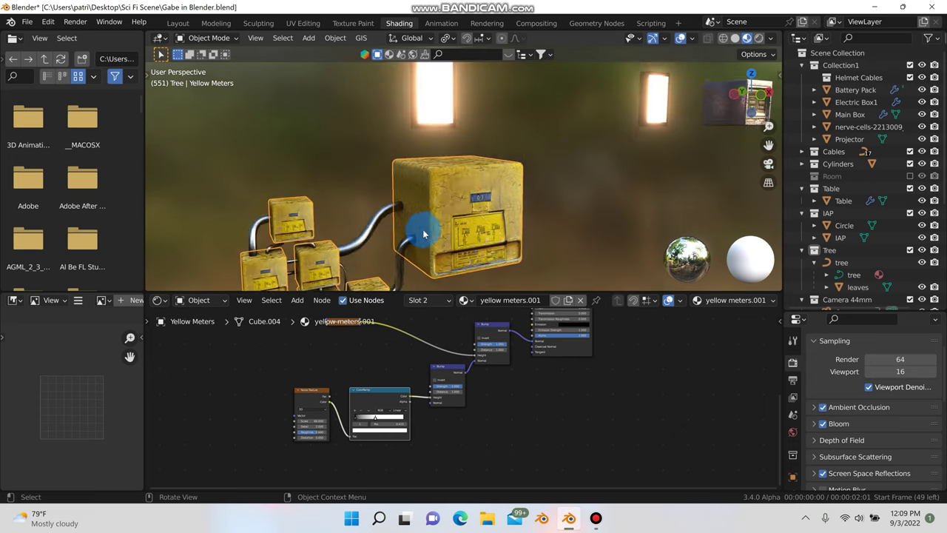
pyautogui.moveTo(424, 234); pyautogui.dragTo(575, 220, button='middle')
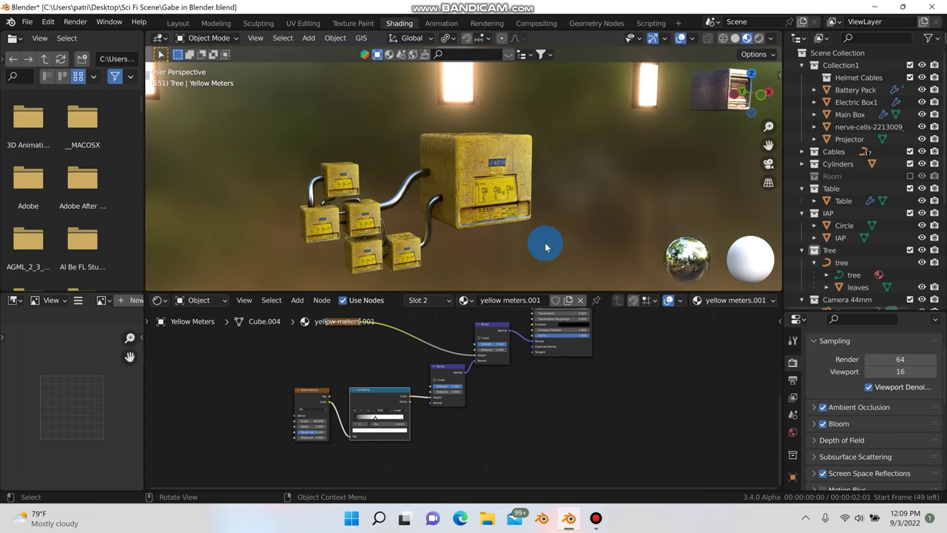
pyautogui.moveTo(547, 247); pyautogui.dragTo(398, 201, button='middle')
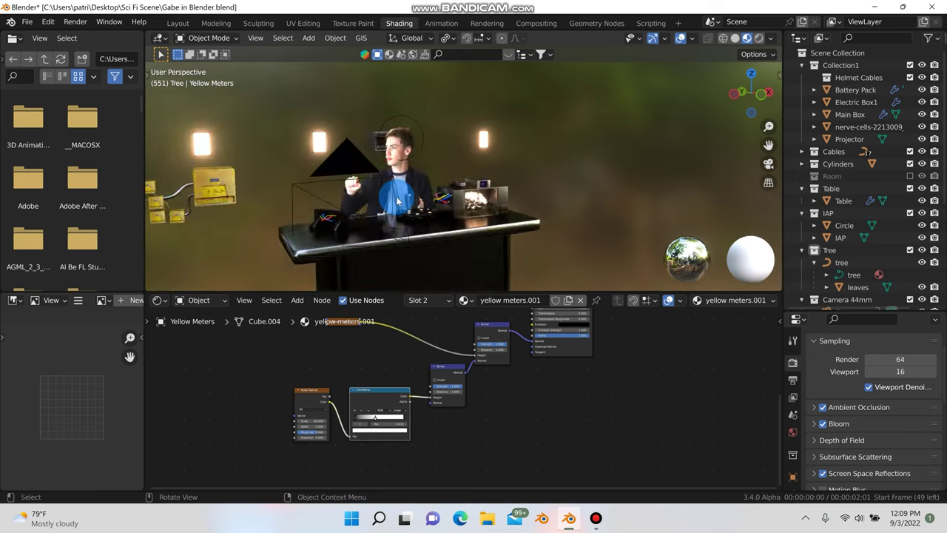
pyautogui.scroll(6, 397, 200)
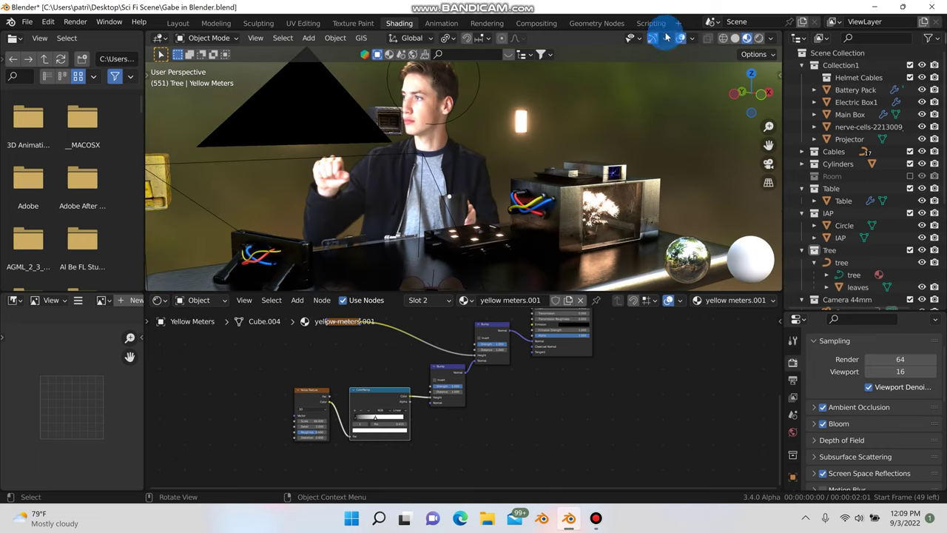
# Switch the viewport to Solid shading with object colour set to Texture.
pyautogui.click(737, 39)
pyautogui.scroll(-8, 575, 190)
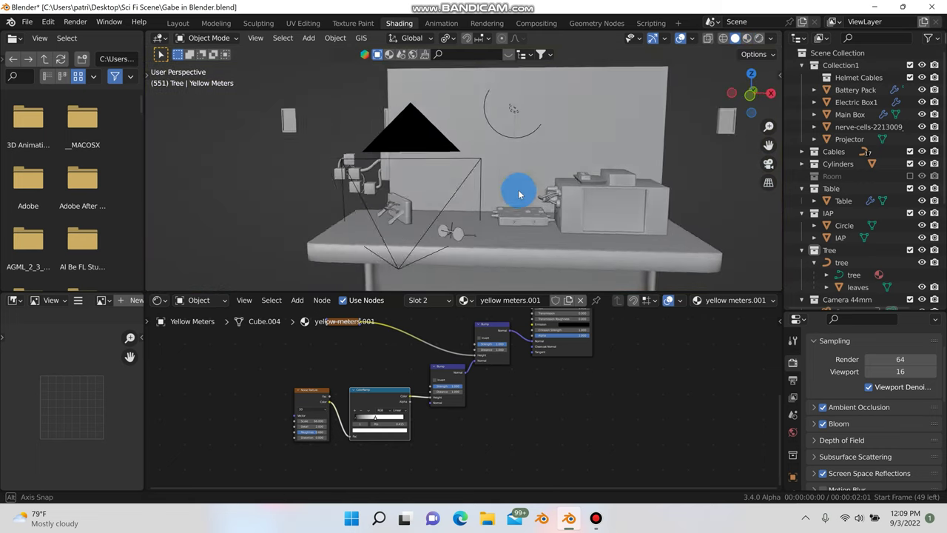
pyautogui.click(772, 40)
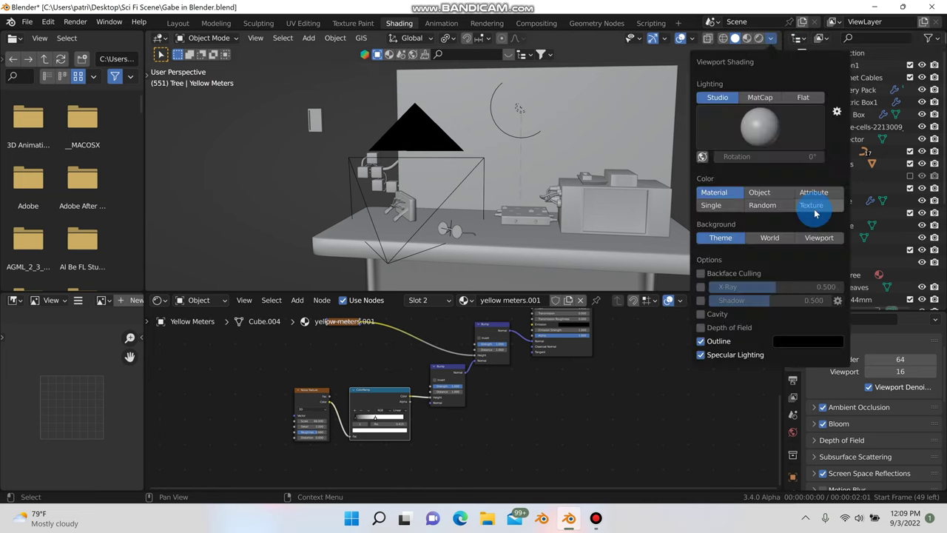
pyautogui.click(815, 213)
# Orbit around the cabled box and desk, then view through the selected scene camera.
pyautogui.moveTo(598, 205)
pyautogui.mouseDown(button='middle')
pyautogui.moveTo(619, 205)
pyautogui.moveTo(543, 205)
pyautogui.moveTo(512, 172)
pyautogui.moveTo(491, 184)
pyautogui.moveTo(488, 205)
pyautogui.moveTo(437, 227)
pyautogui.moveTo(466, 231)
pyautogui.moveTo(298, 259)
pyautogui.moveTo(467, 186)
pyautogui.moveTo(337, 47)
pyautogui.mouseUp(button='middle')
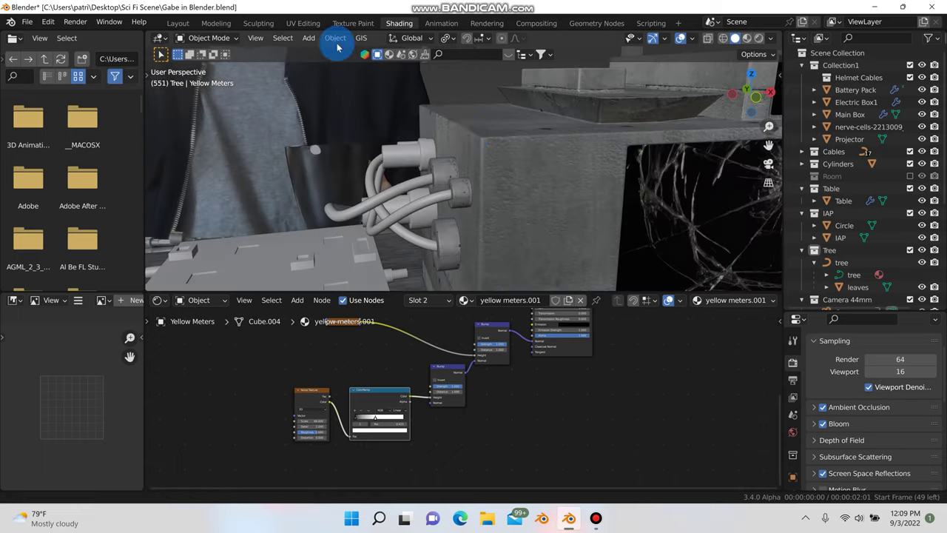
pyautogui.moveTo(472, 142); pyautogui.dragTo(486, 188, button='middle')
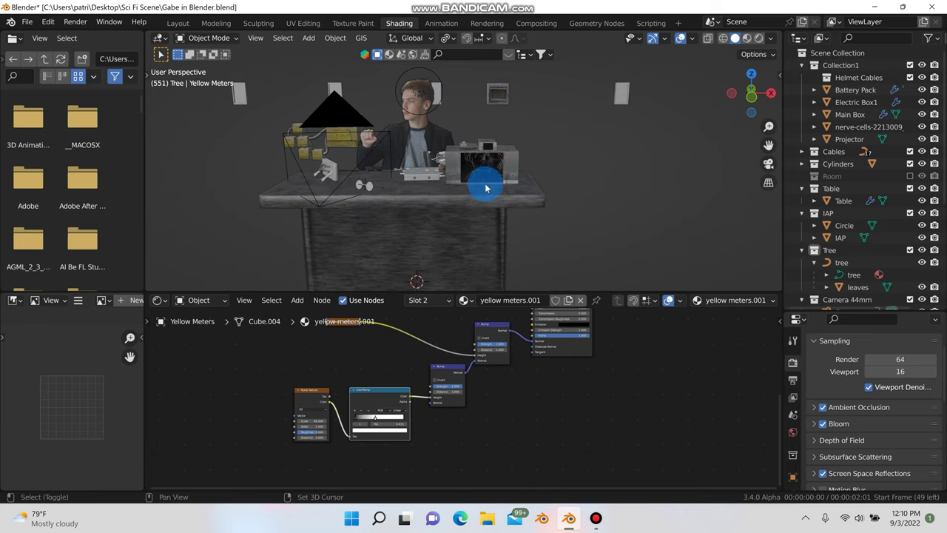
pyautogui.moveTo(778, 85); pyautogui.dragTo(529, 185)
pyautogui.click(529, 194)
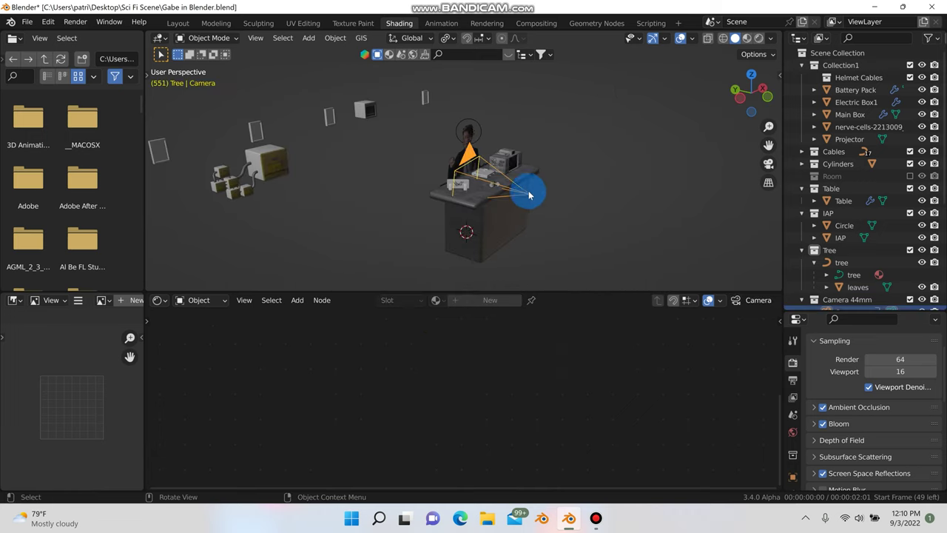
pyautogui.click(767, 164)
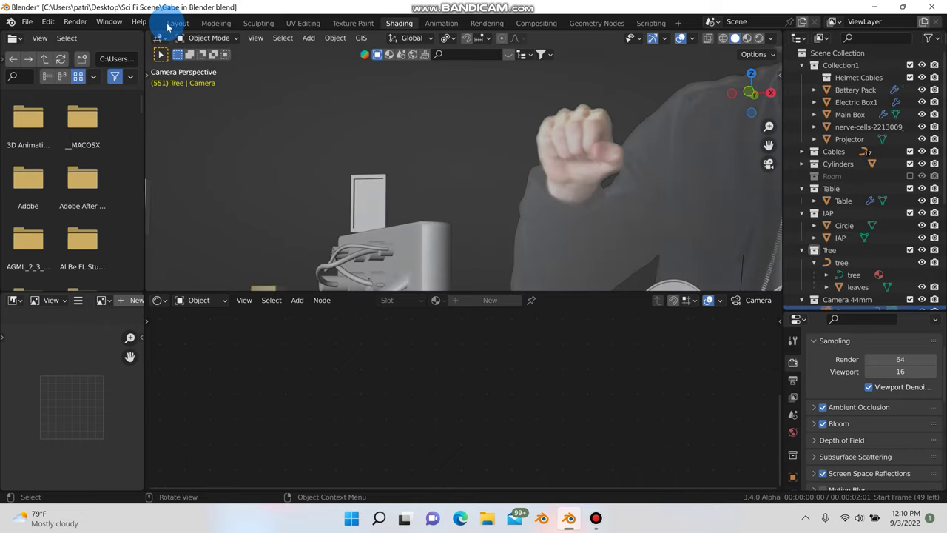
# In Layout, show the camera view in Rendered shading with the Room collection visible again.
pyautogui.click(176, 23)
pyautogui.click(768, 169)
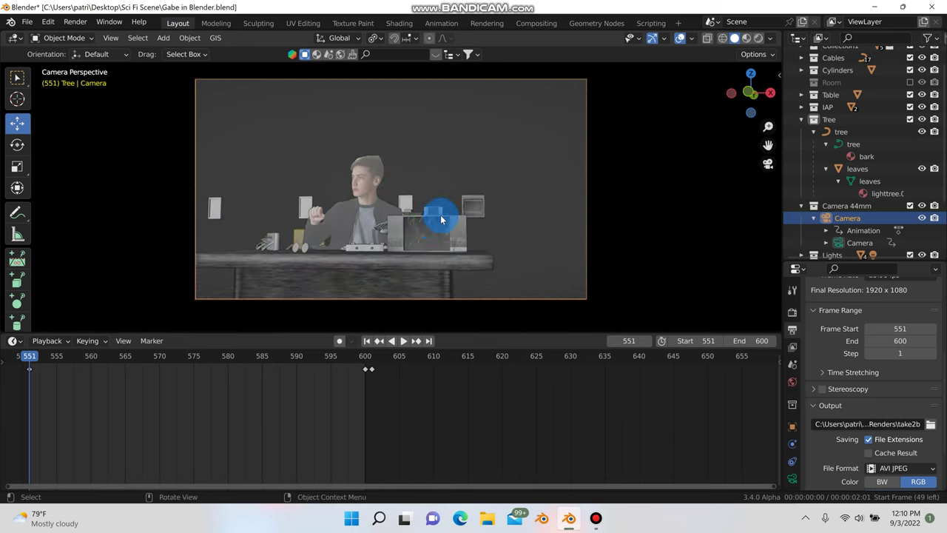
pyautogui.click(911, 83)
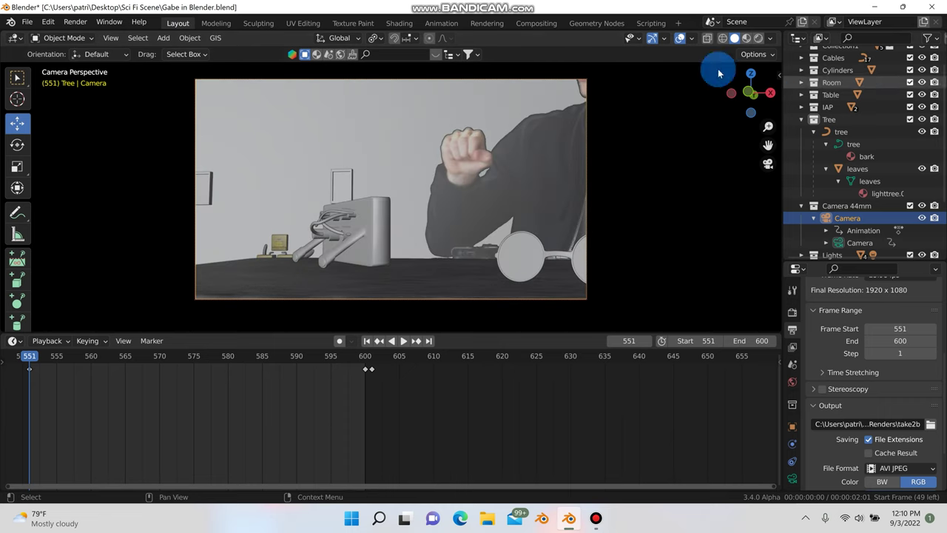
pyautogui.click(756, 40)
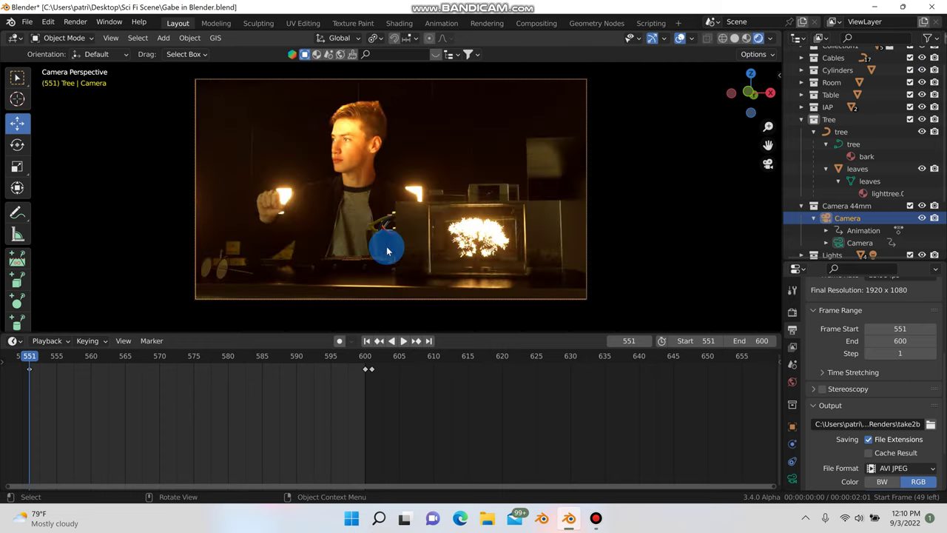
# Turn off Depth of Field in the camera's properties.
pyautogui.moveTo(386, 252); pyautogui.dragTo(406, 252, button='middle')
pyautogui.click(792, 480)
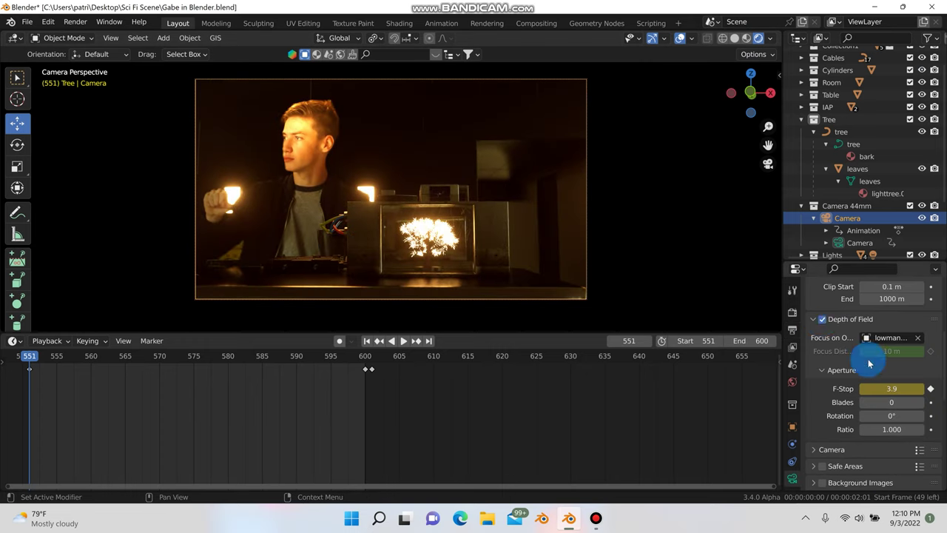
pyautogui.click(822, 319)
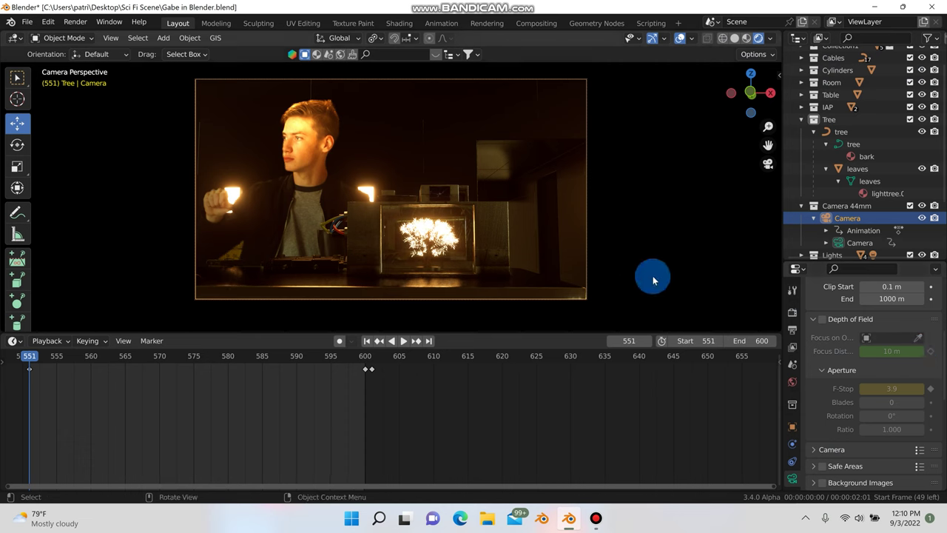
# Re-enable Depth of Field, focus it on the IAP object, and set F-Stop to 0.5.
pyautogui.click(822, 319)
pyautogui.click(919, 339)
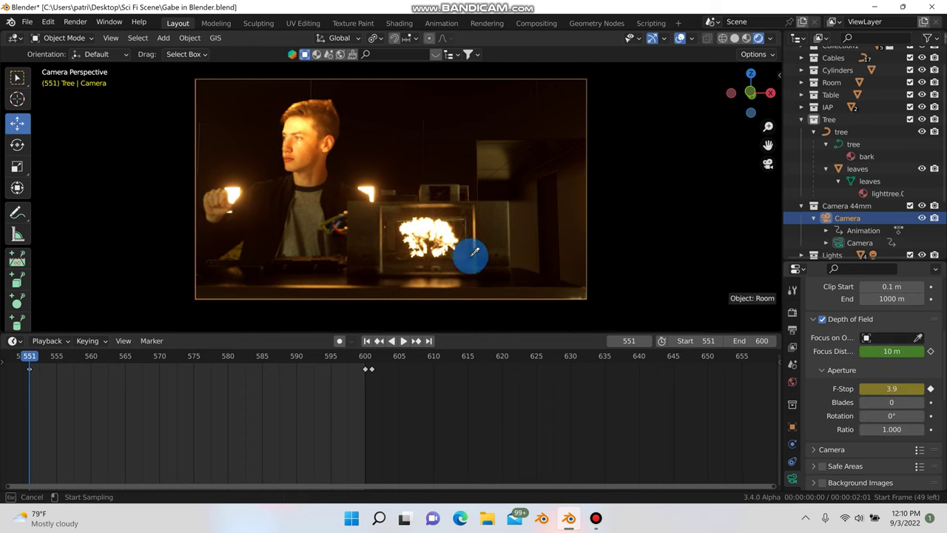
pyautogui.click(309, 141)
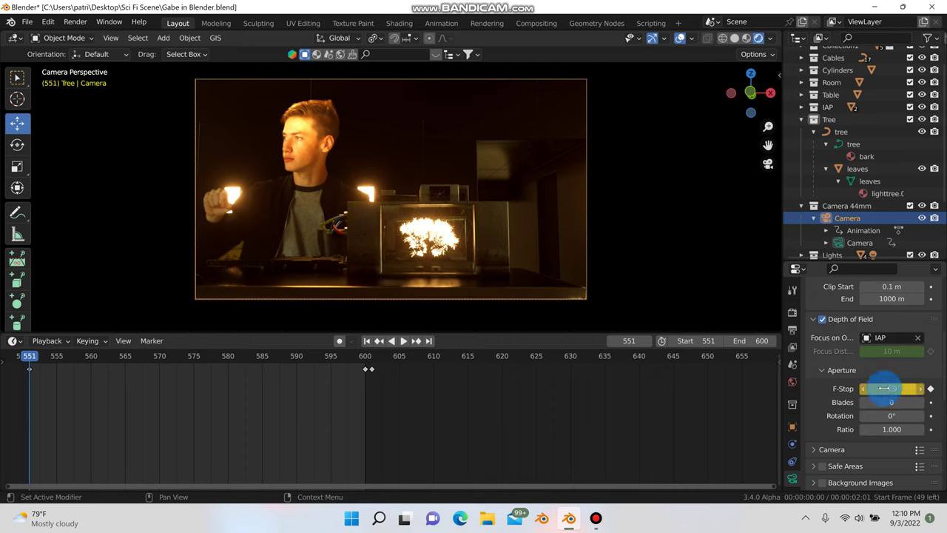
pyautogui.moveTo(892, 389)
pyautogui.mouseDown()
pyautogui.moveTo(851, 389)
pyautogui.moveTo(899, 388)
pyautogui.mouseUp()
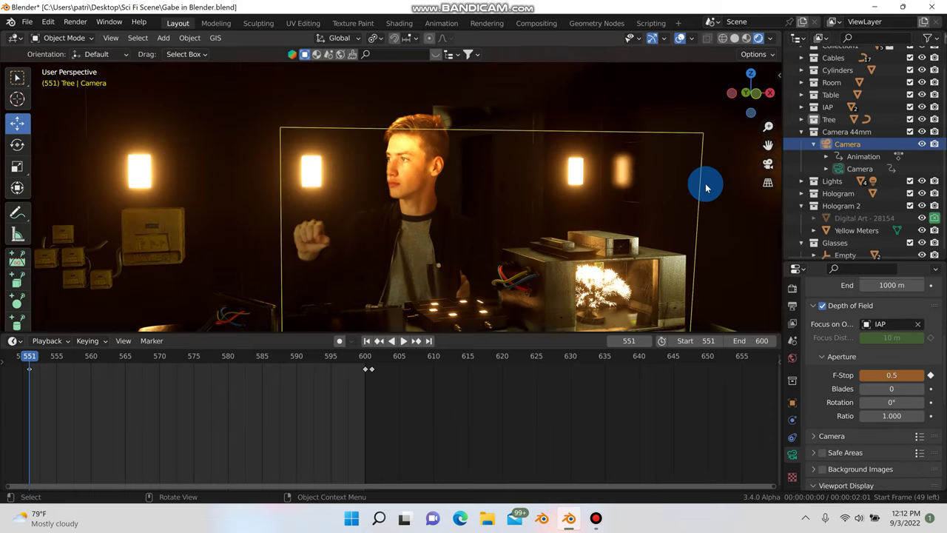
pyautogui.moveTo(703, 192); pyautogui.dragTo(436, 232, button='middle')
pyautogui.click(672, 227)
pyautogui.scroll(-4, 366, 222)
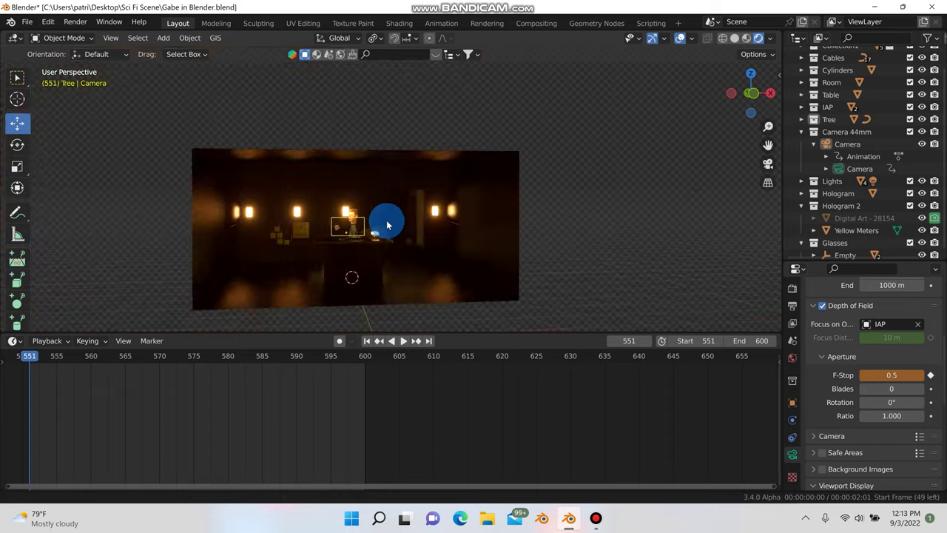
pyautogui.scroll(5, 379, 223)
pyautogui.scroll(6, 379, 224)
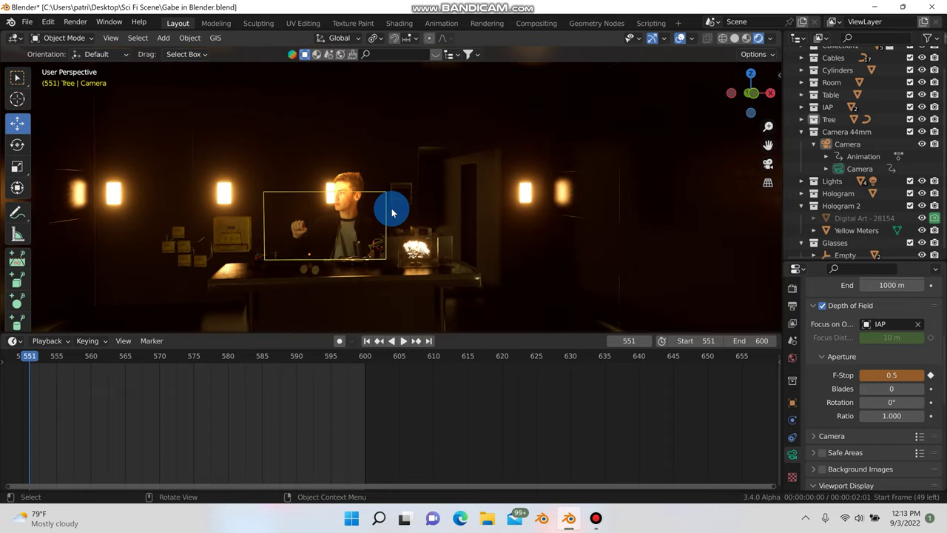
pyautogui.scroll(1, 383, 210)
pyautogui.click(369, 156)
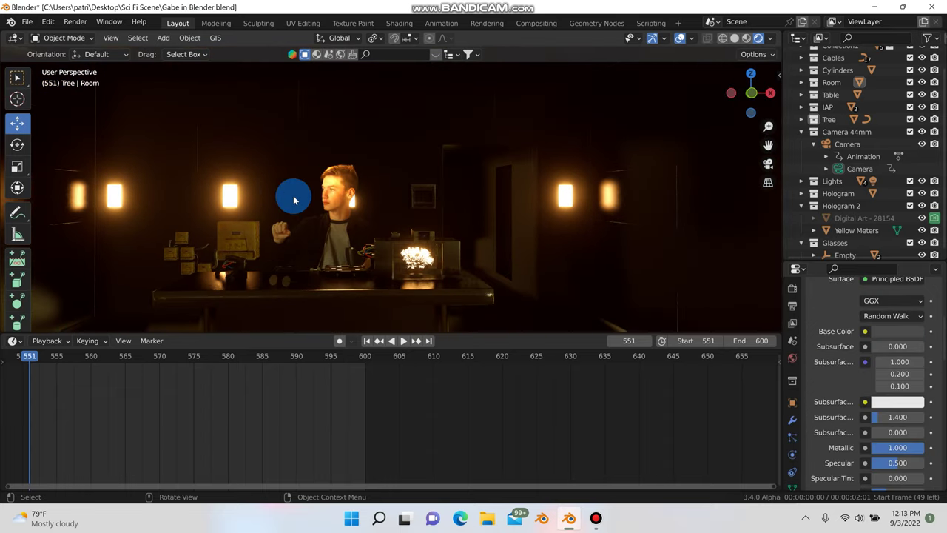
pyautogui.scroll(4, 295, 201)
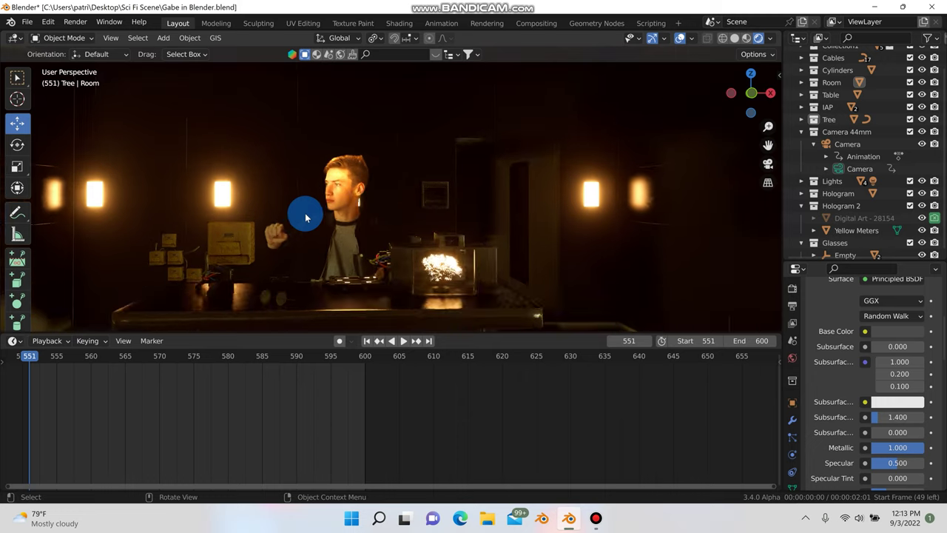
pyautogui.moveTo(324, 217); pyautogui.dragTo(661, 197, button='middle')
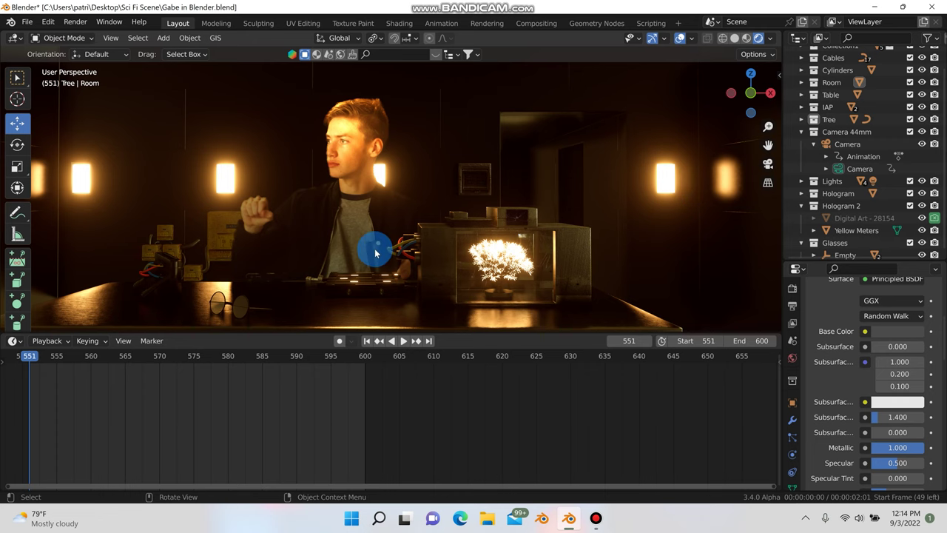
pyautogui.scroll(-6, 376, 248)
pyautogui.scroll(-5, 398, 222)
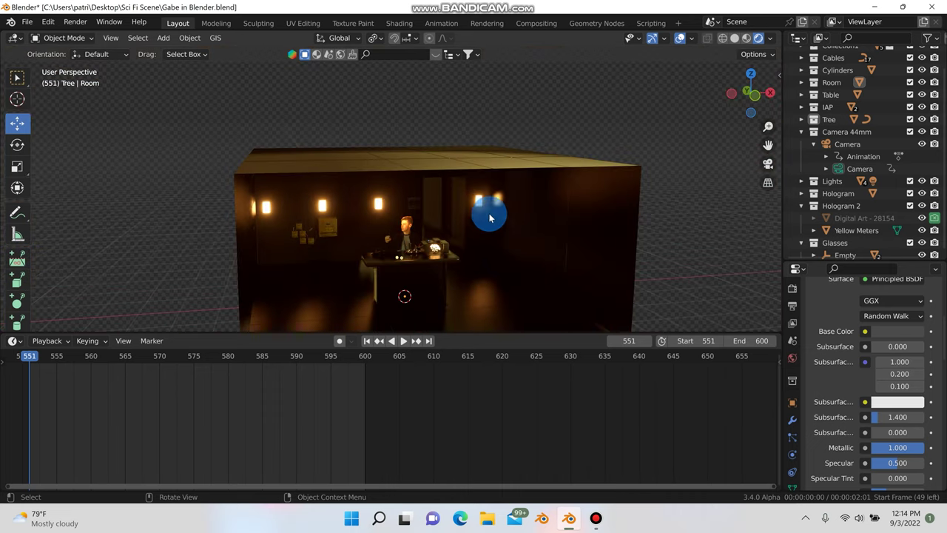
pyautogui.scroll(2, 463, 222)
pyautogui.moveTo(462, 206); pyautogui.dragTo(470, 224, button='middle')
pyautogui.scroll(2, 437, 210)
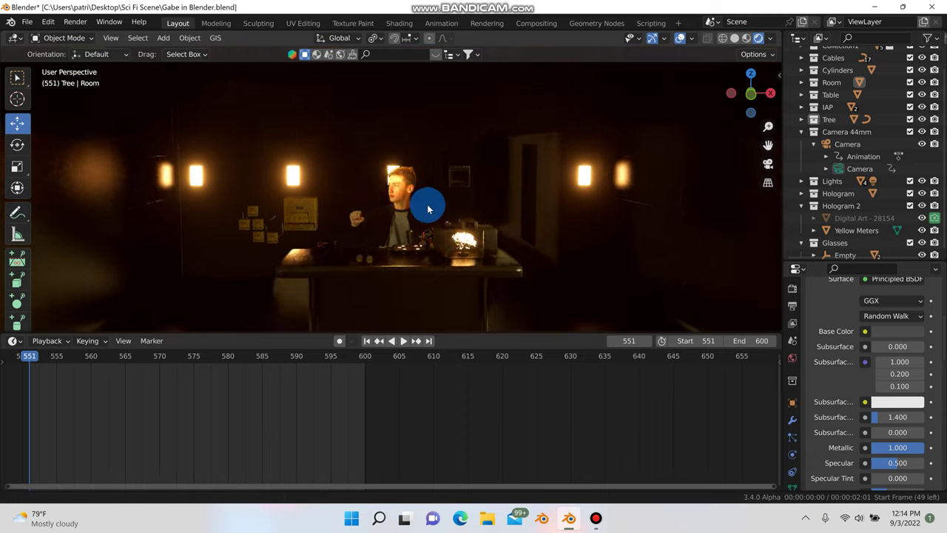
pyautogui.scroll(2, 448, 210)
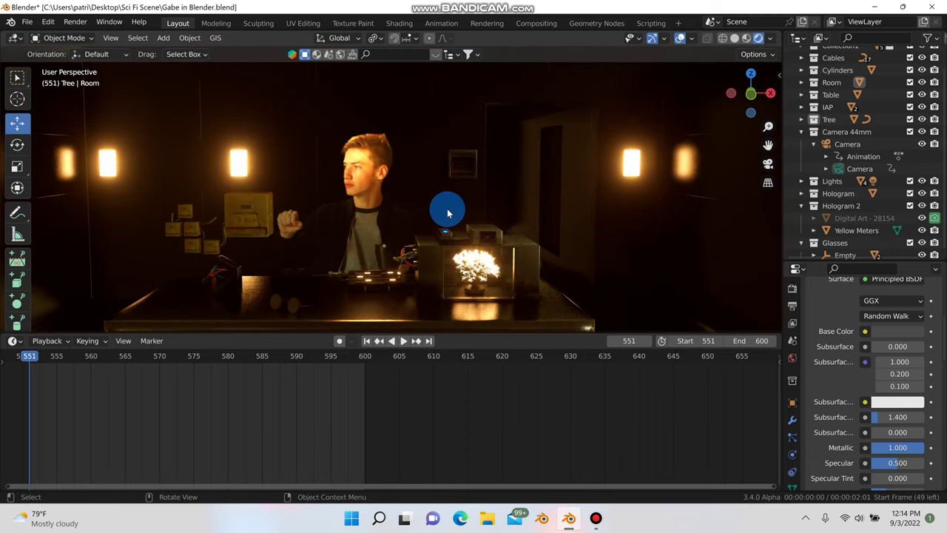